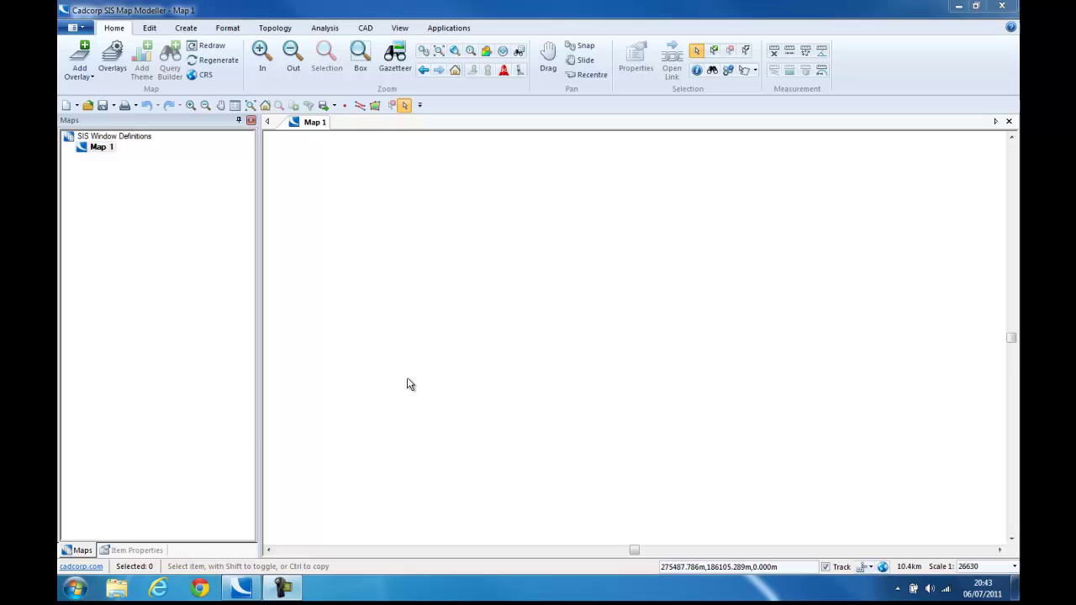
From Desktop > OSGB MasterMap Data > Topography, drag the topography .gz file into Map 1
click(116, 592)
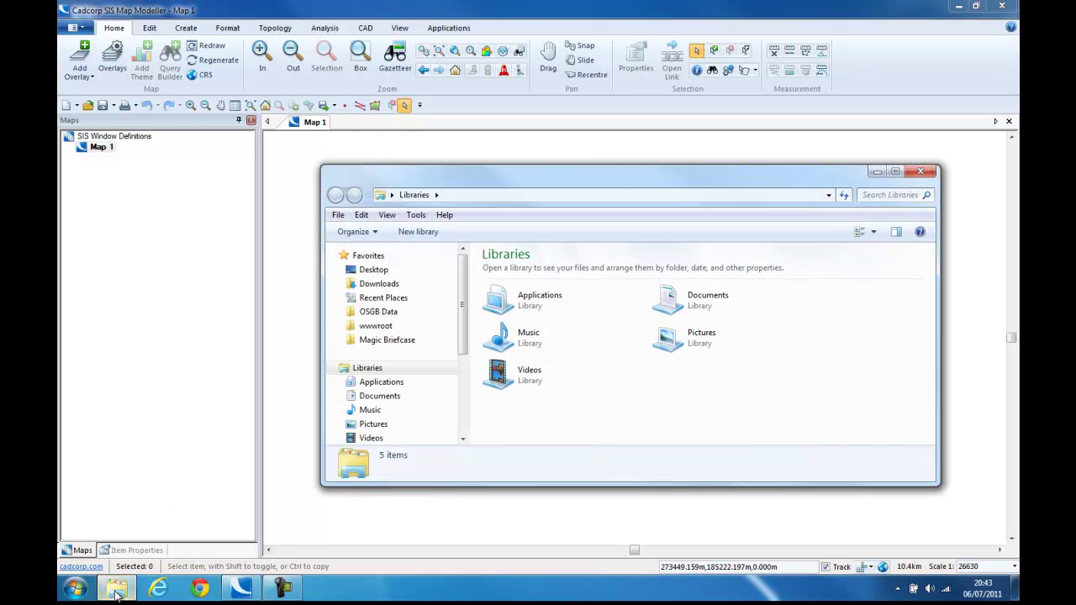
click(402, 275)
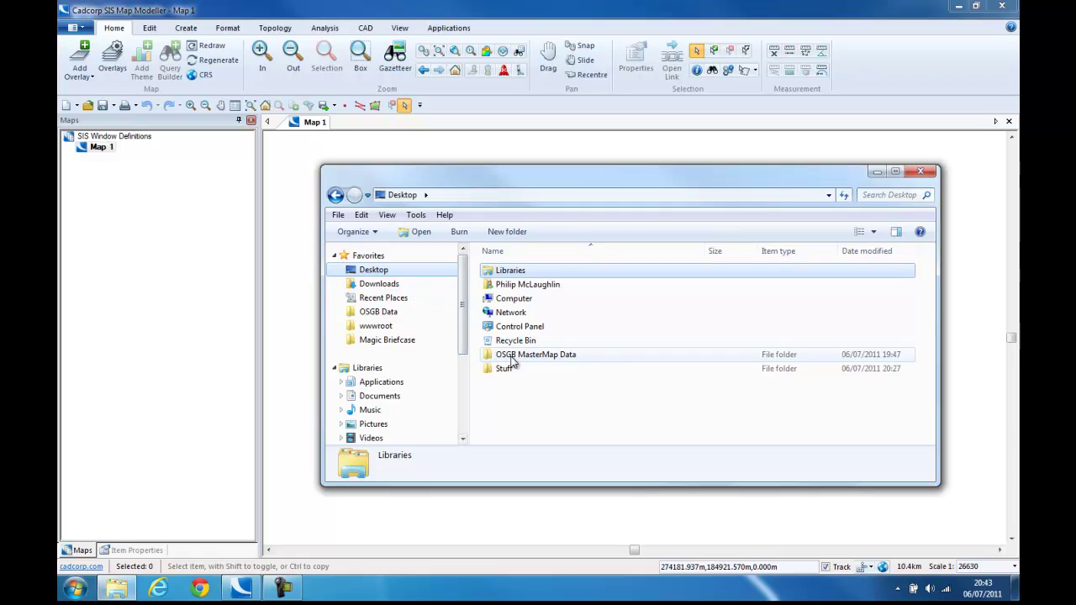
double_click(519, 356)
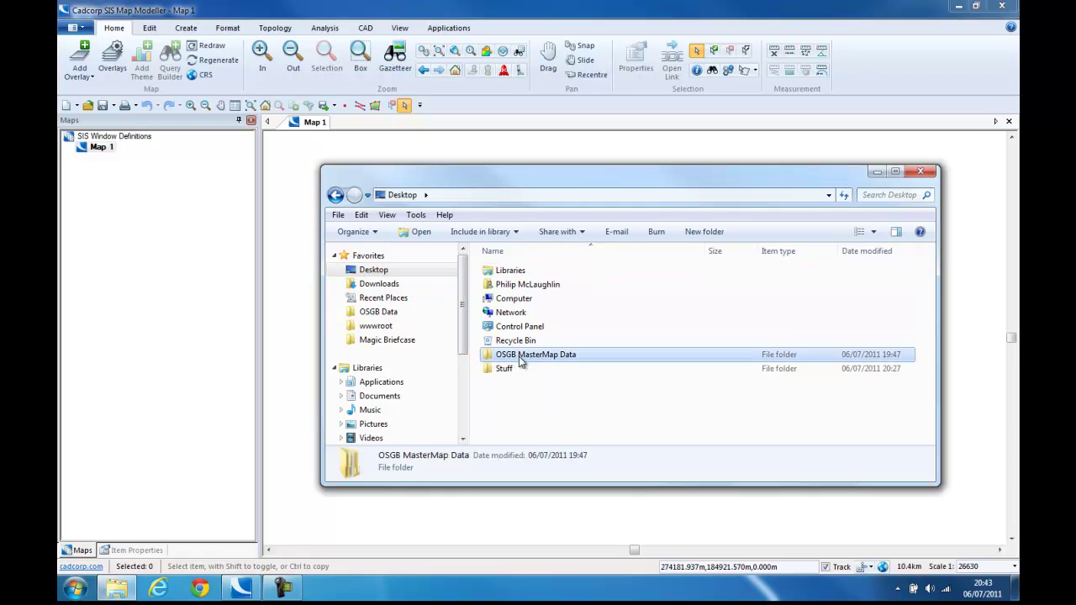
double_click(528, 300)
drag(525, 274, 288, 232)
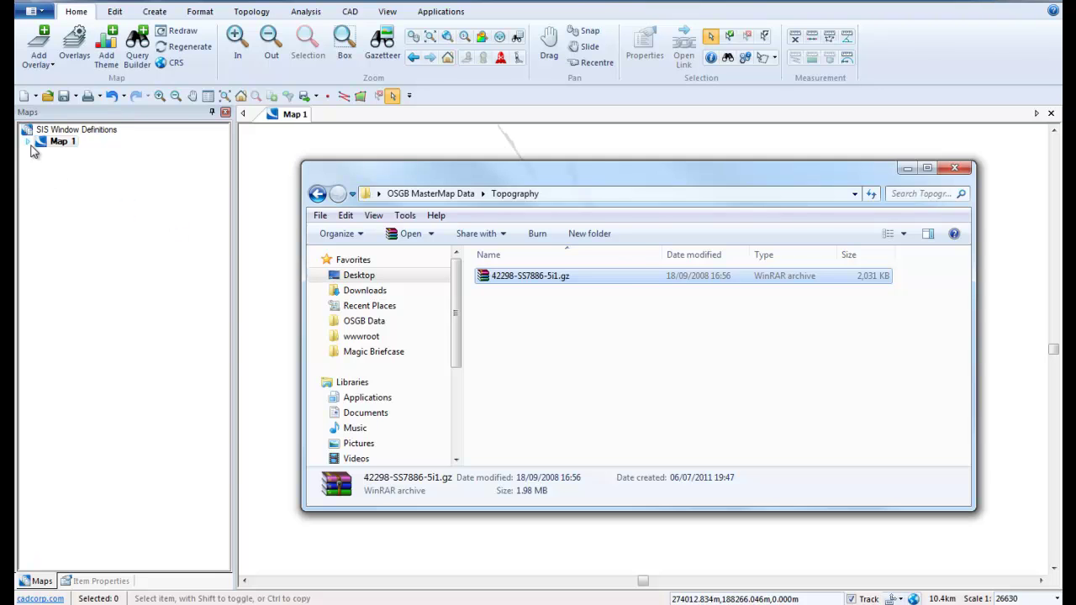
click(28, 142)
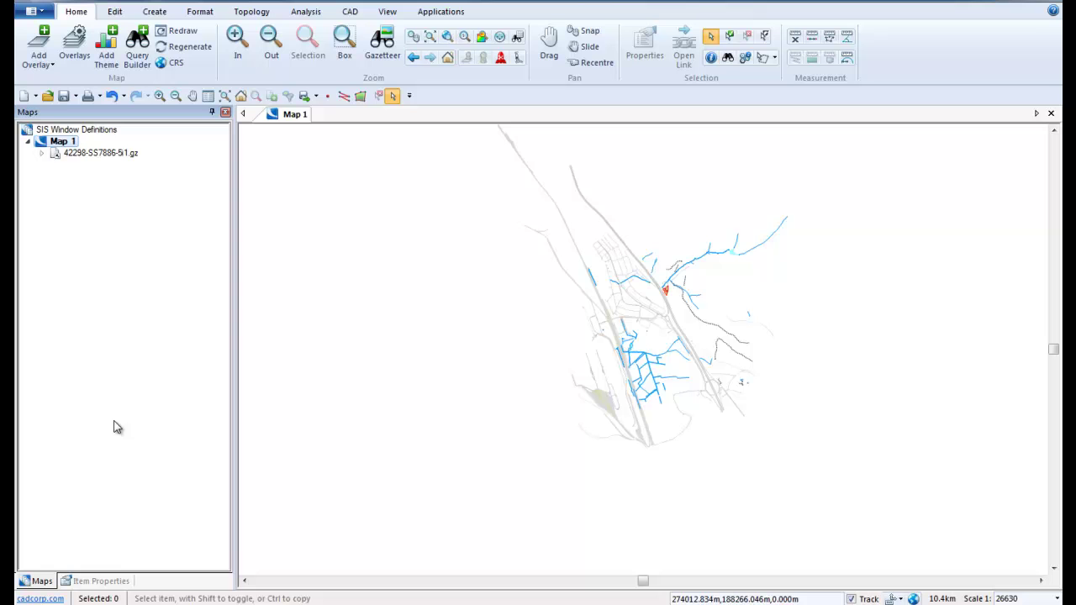
Add the Integrated Transport Layer and AddressLayer2 .gz files to Map 1 as overlays
key(alt+Tab)
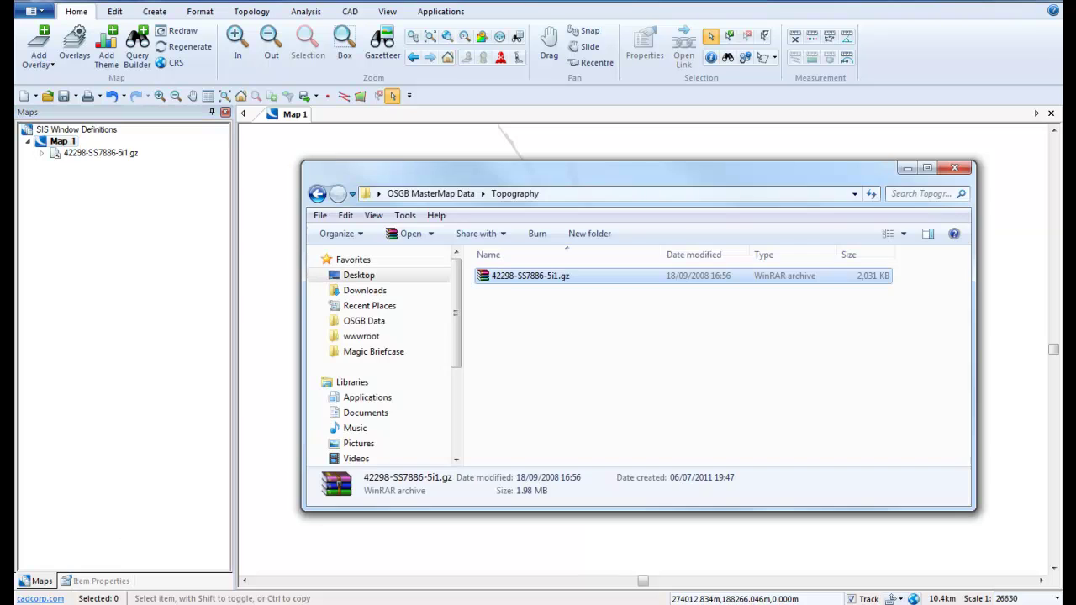
click(448, 200)
double_click(524, 290)
drag(526, 286, 264, 239)
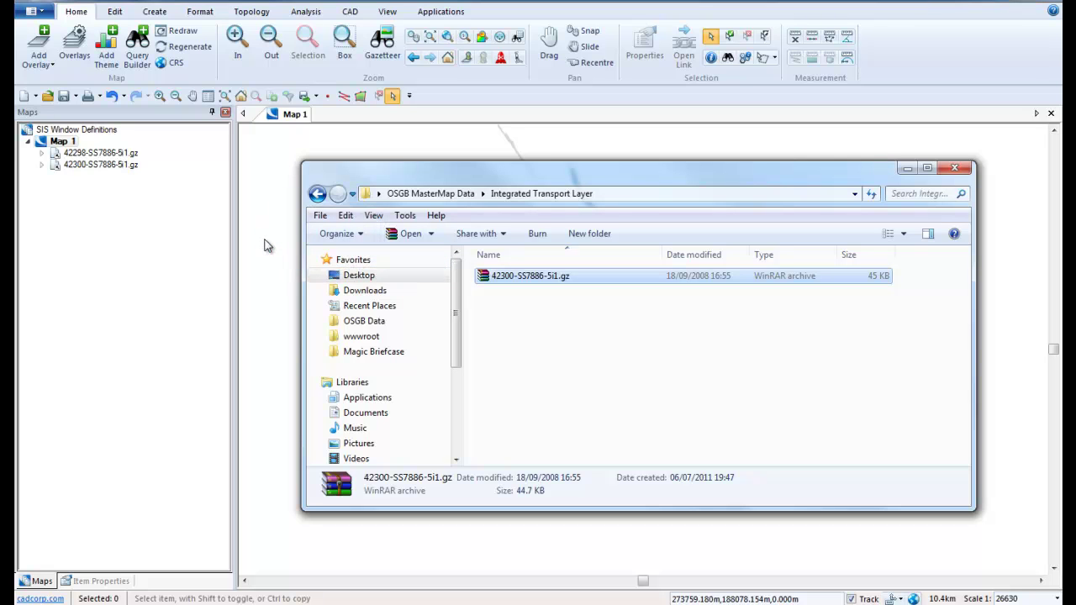
click(437, 193)
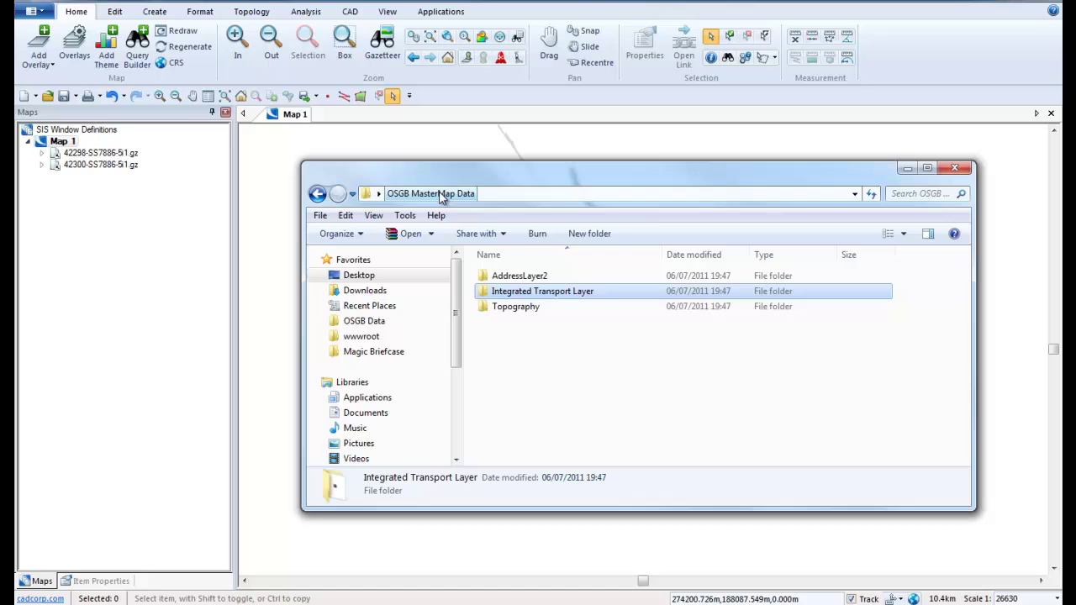
double_click(507, 276)
drag(507, 277, 284, 290)
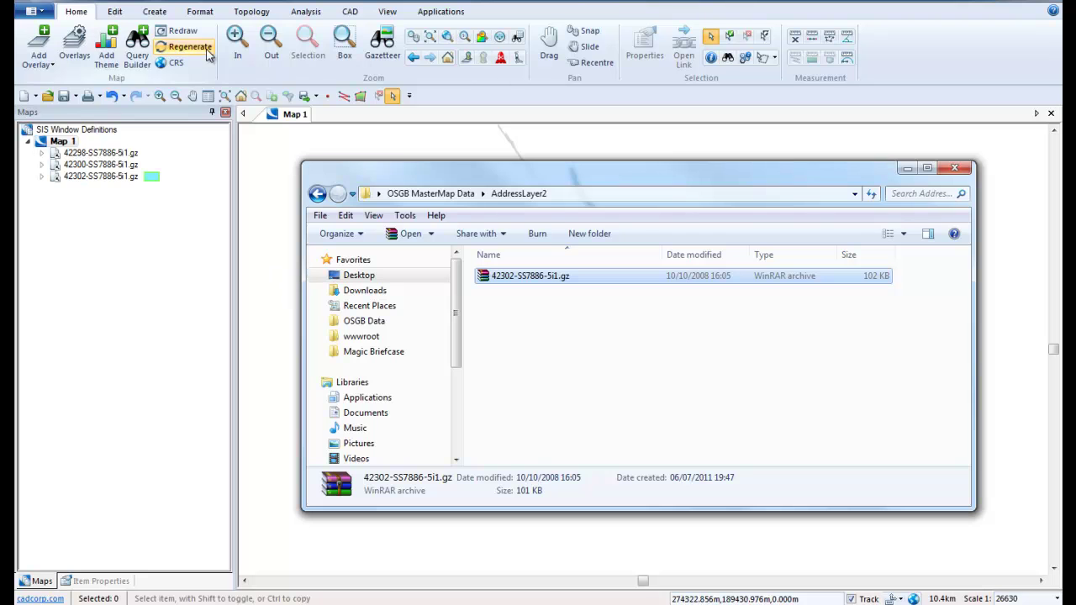
Zoom in with a box onto the town streets at the map centre
click(238, 42)
drag(585, 262, 677, 328)
drag(536, 234, 861, 393)
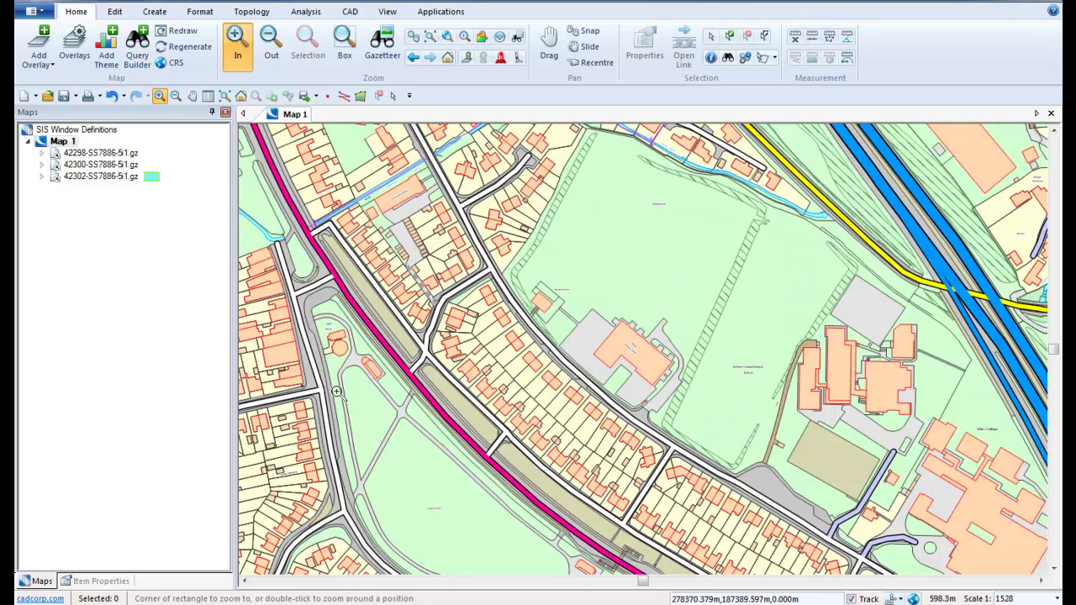
Give the 42302 address overlay a pin marker point symbol
right_click(103, 183)
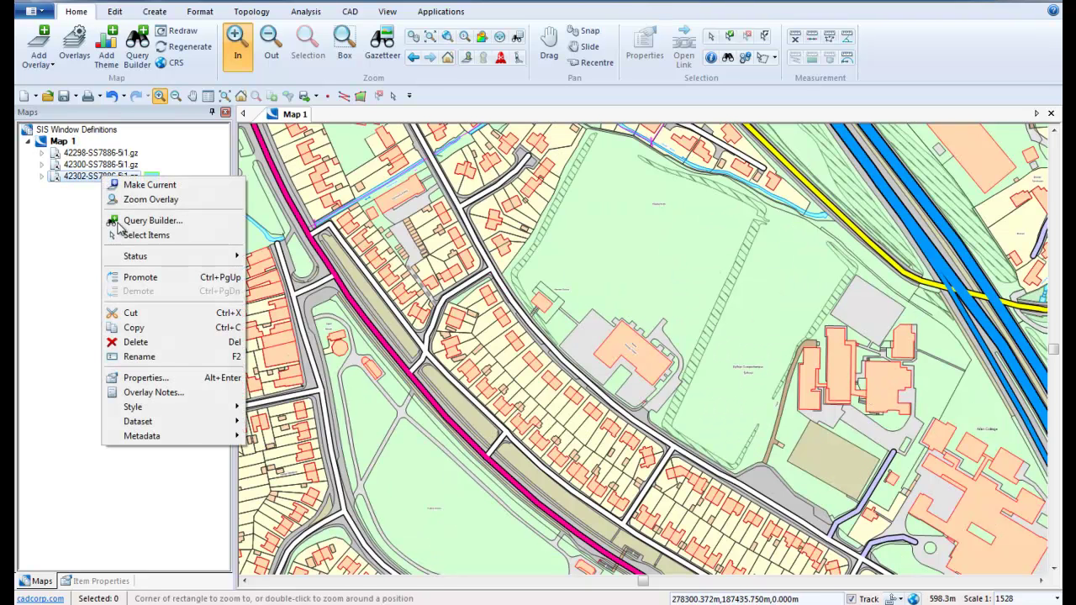
mouse_move(217, 409)
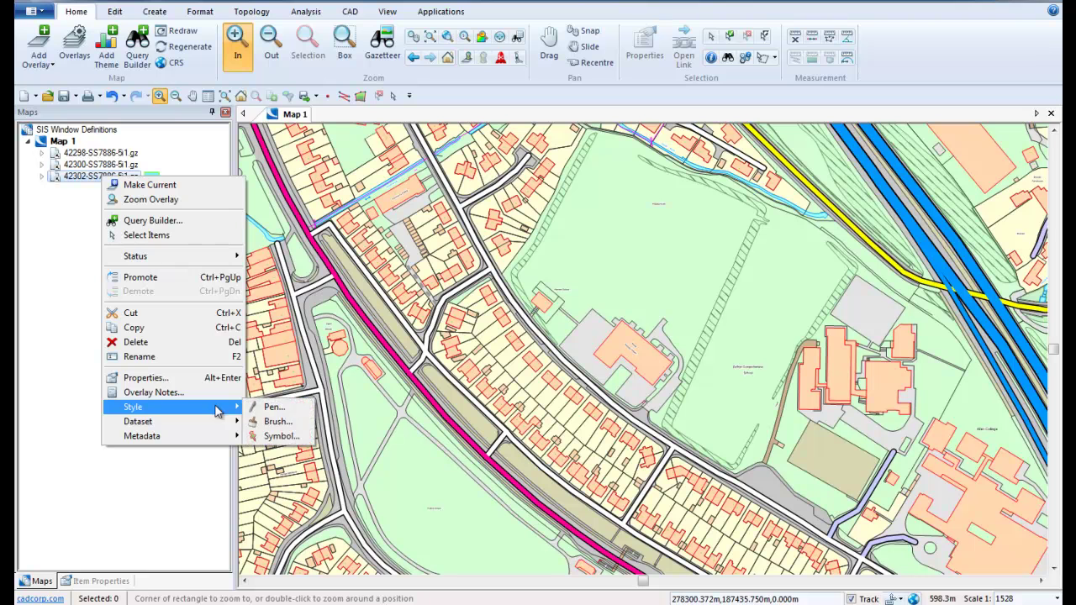
click(277, 440)
click(284, 182)
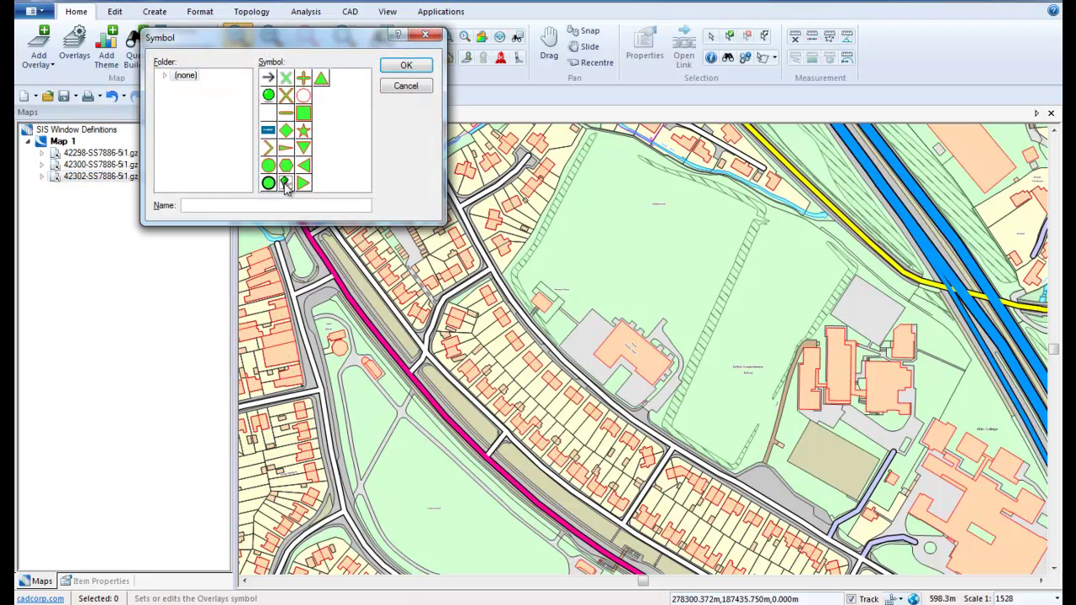
click(405, 66)
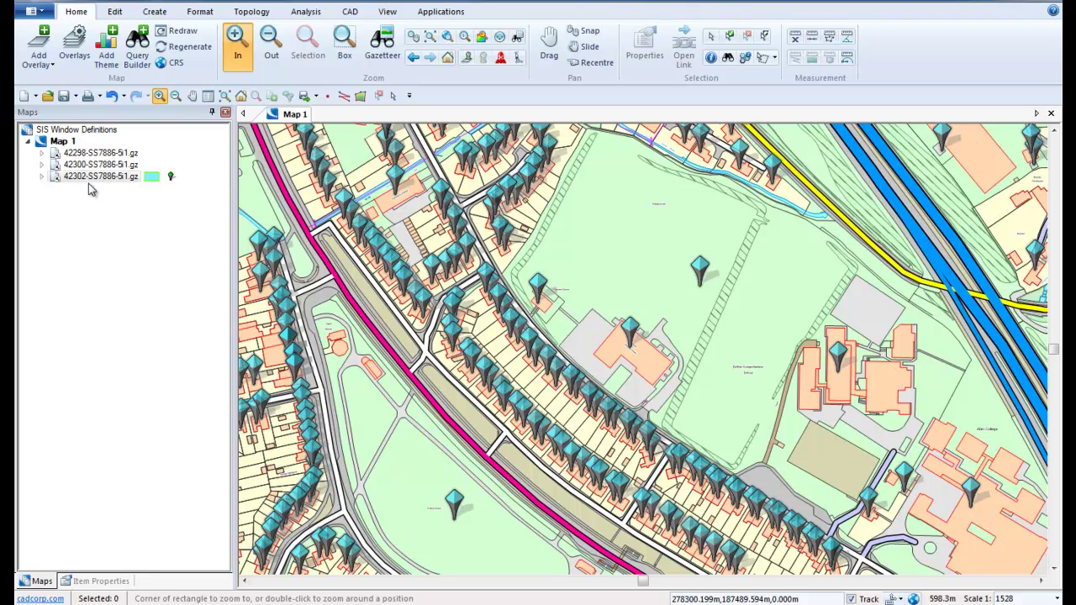
Hide all three overlays, then show them again
click(55, 178)
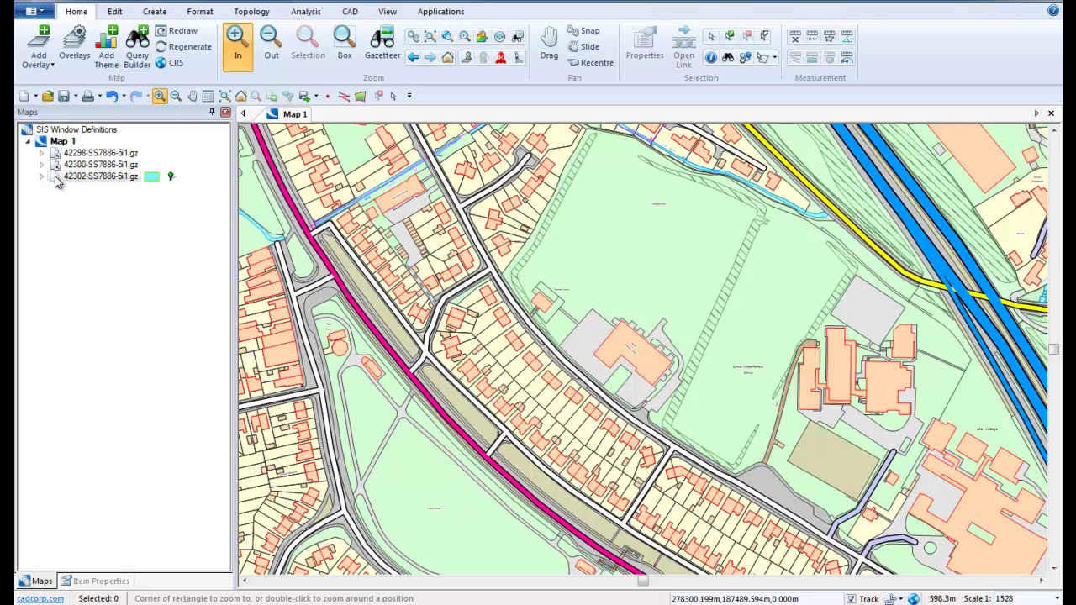
click(54, 164)
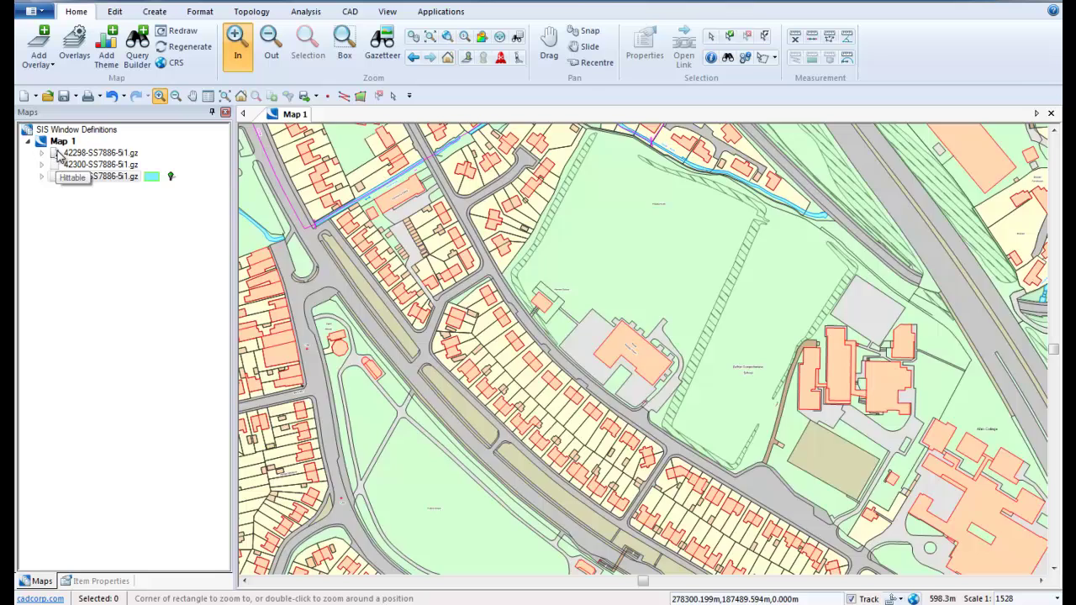
click(55, 153)
click(55, 153)
click(55, 164)
click(54, 177)
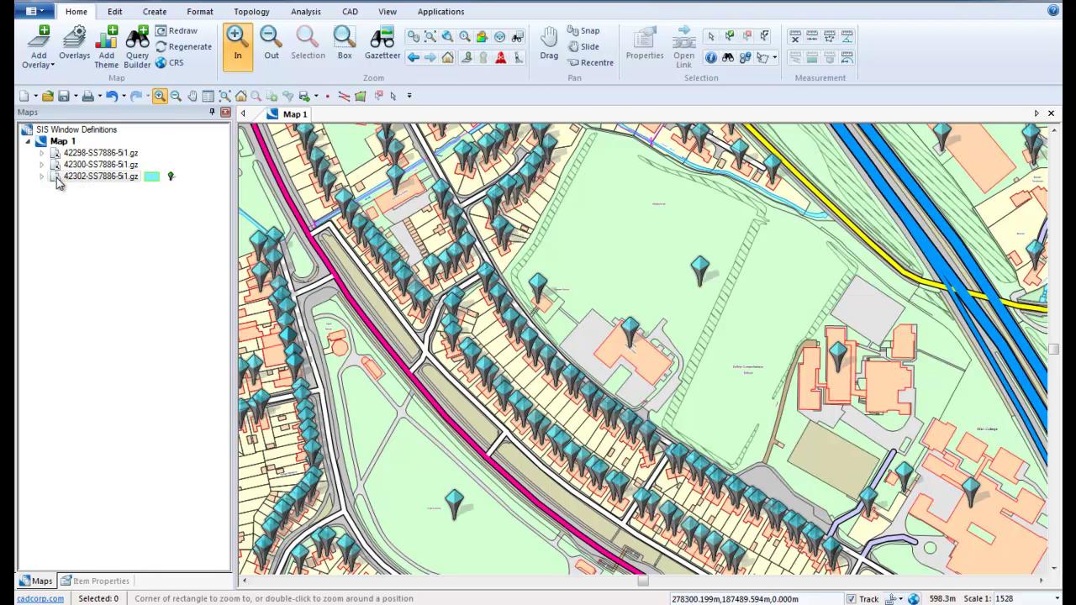
Rename the address, transport and topography overlays 'Address Data', 'Transport Data' and 'Topographic Data'
right_click(90, 180)
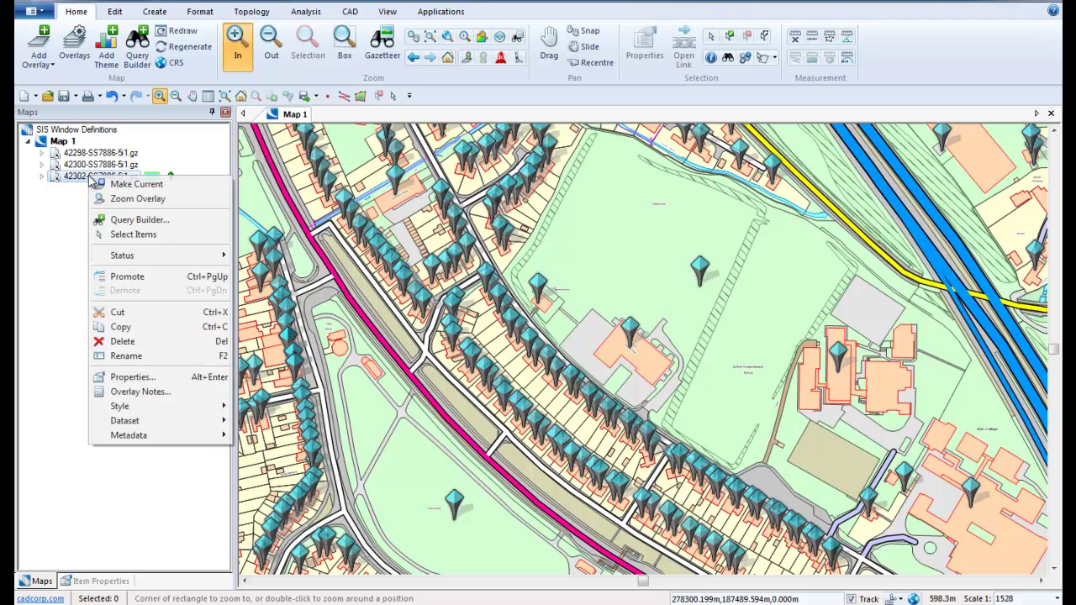
click(141, 361)
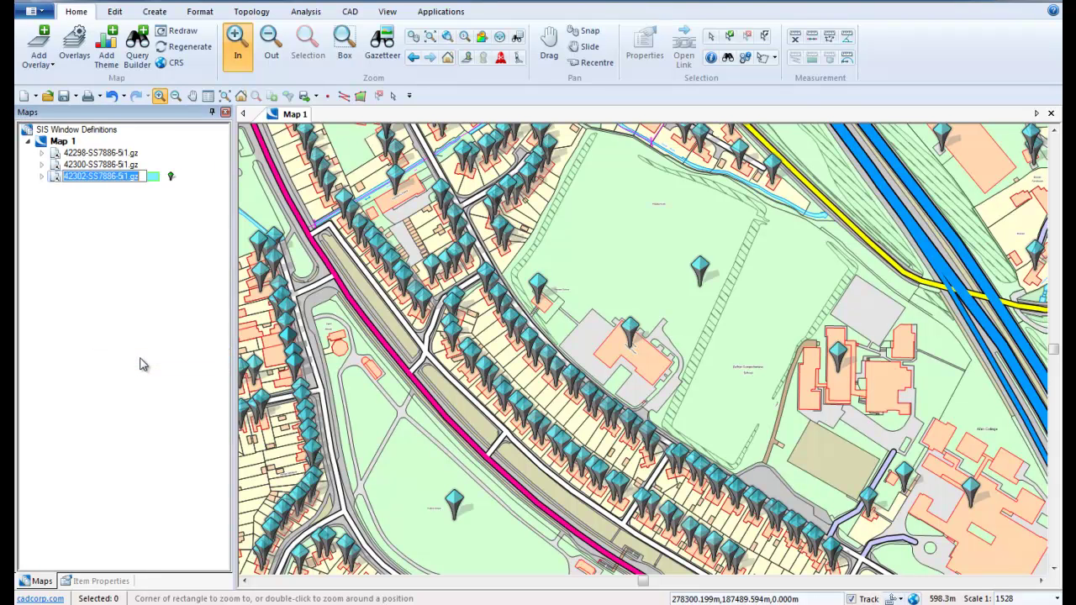
text(Address)
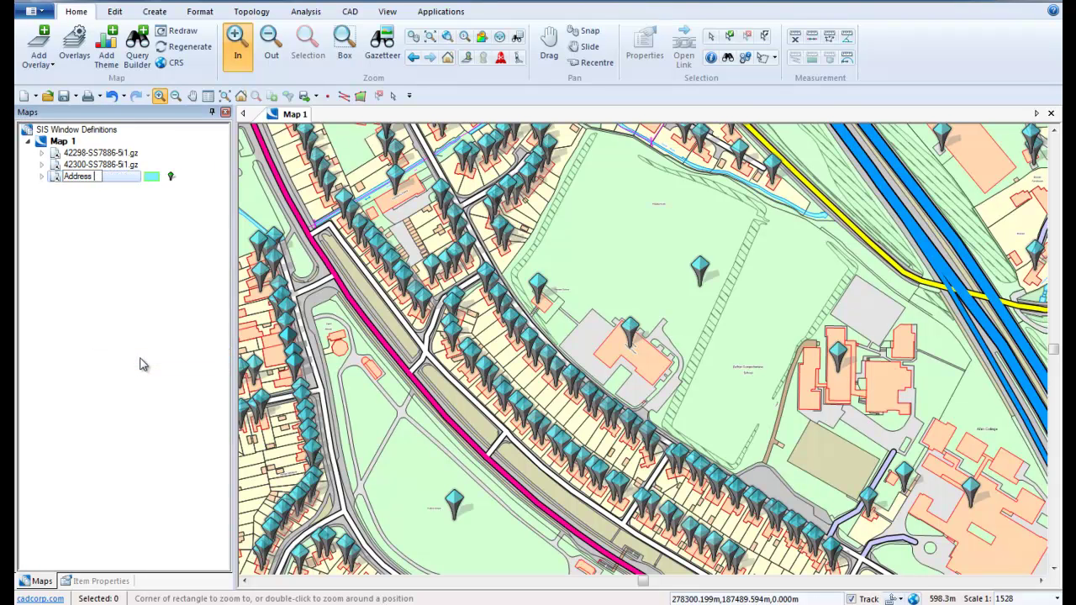
text( Data)
right_click(105, 167)
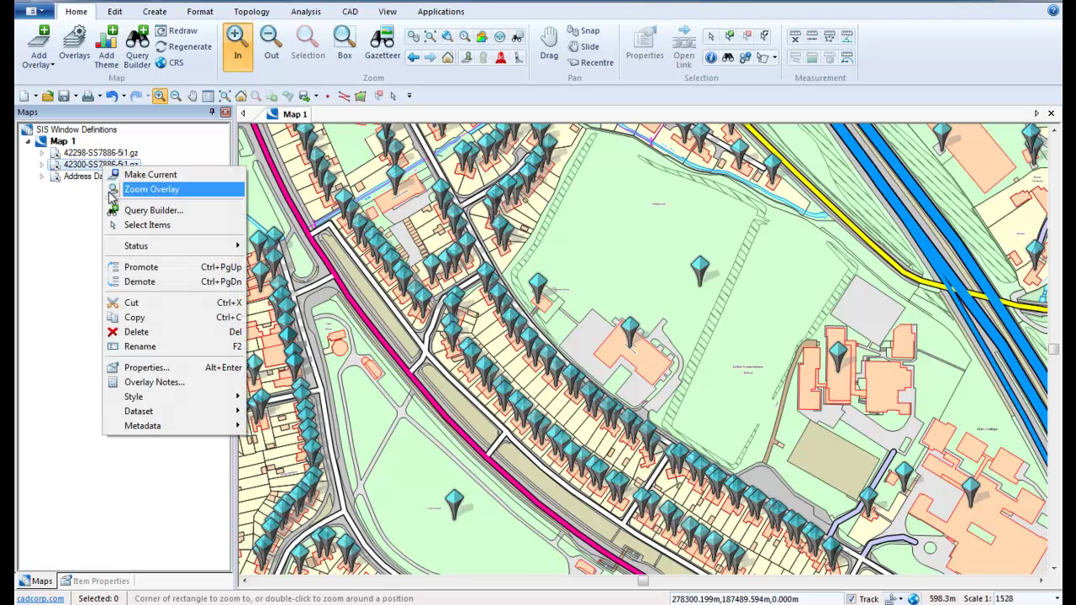
click(120, 347)
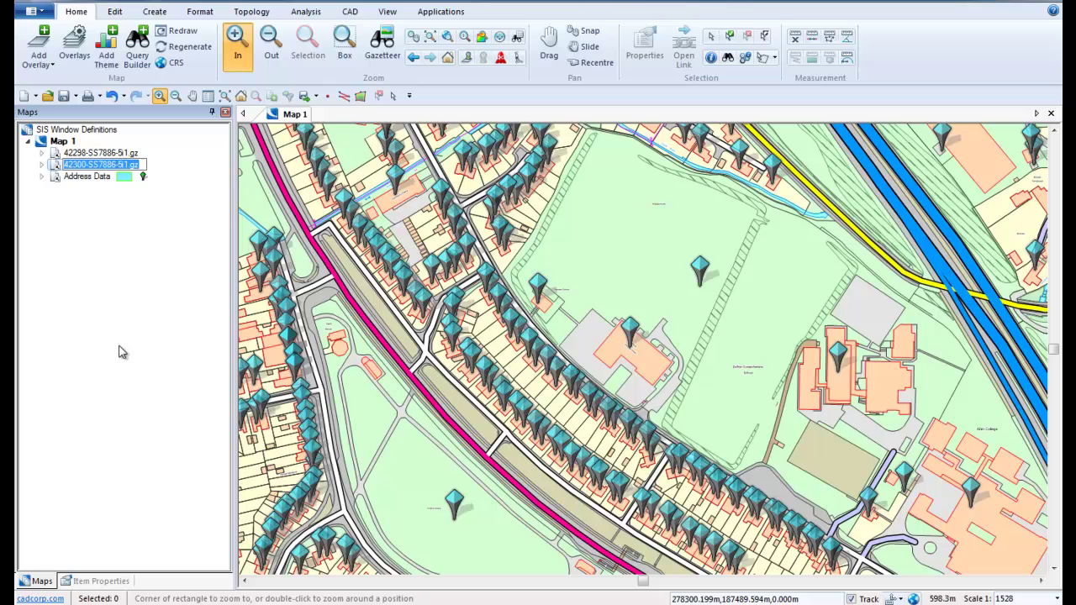
text(Trans)
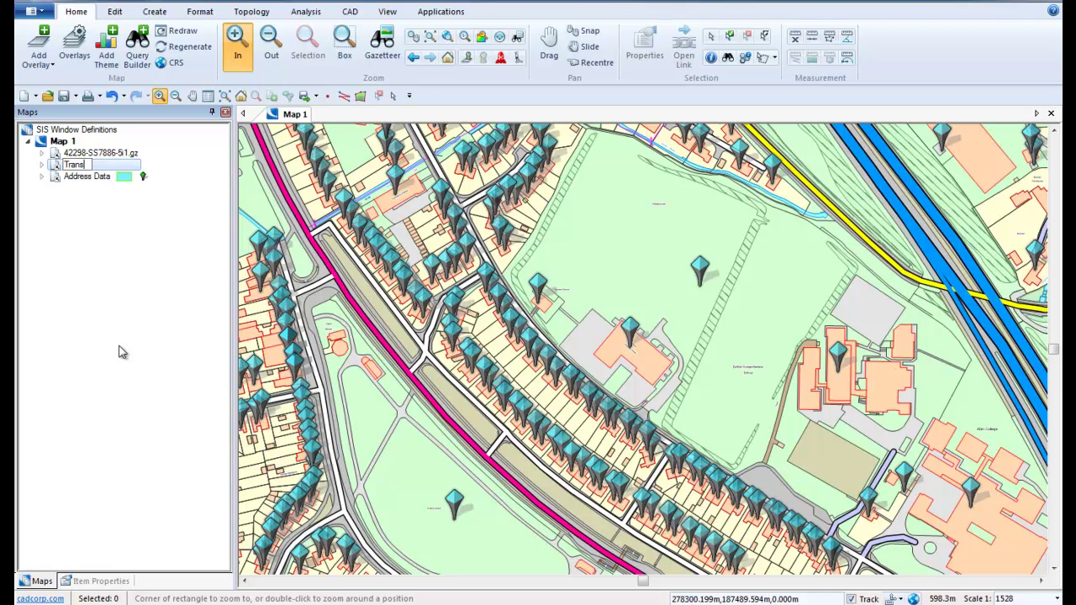
text(port Data)
click(99, 154)
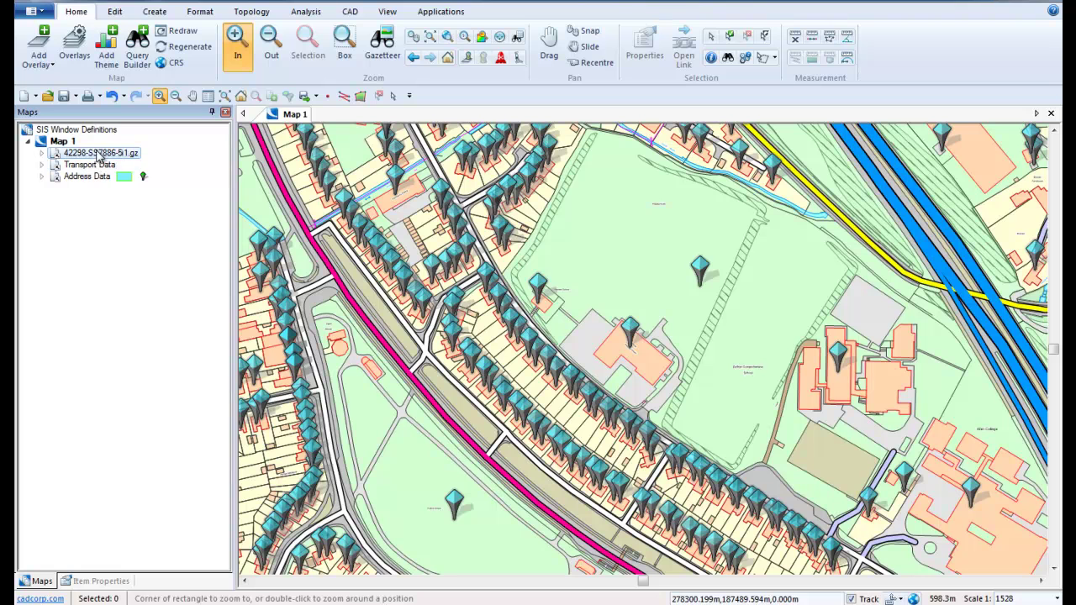
right_click(99, 154)
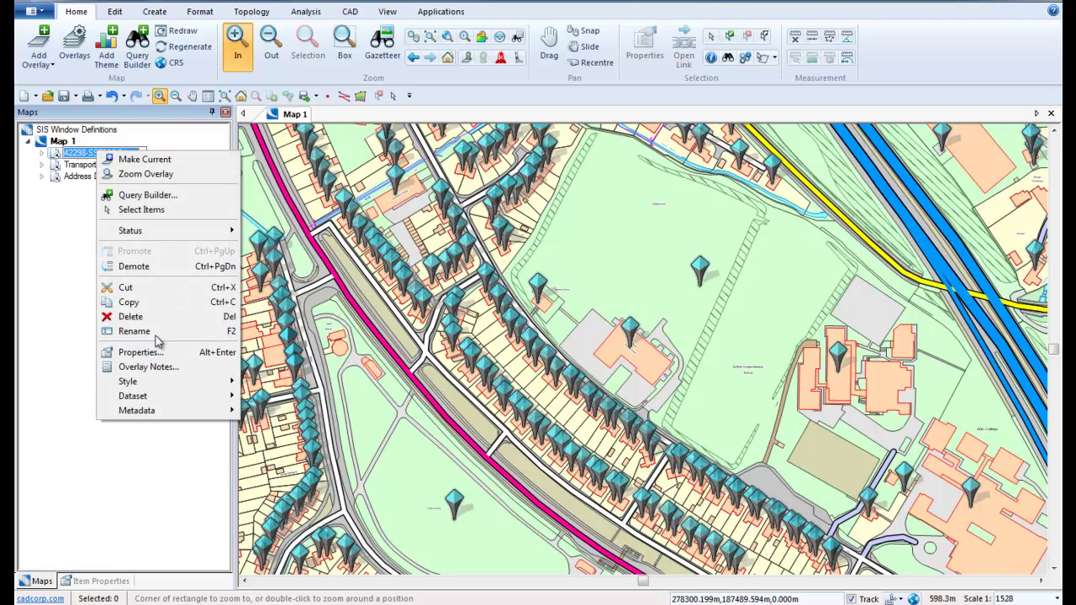
click(156, 332)
text(Topographic Data)
key(Return)
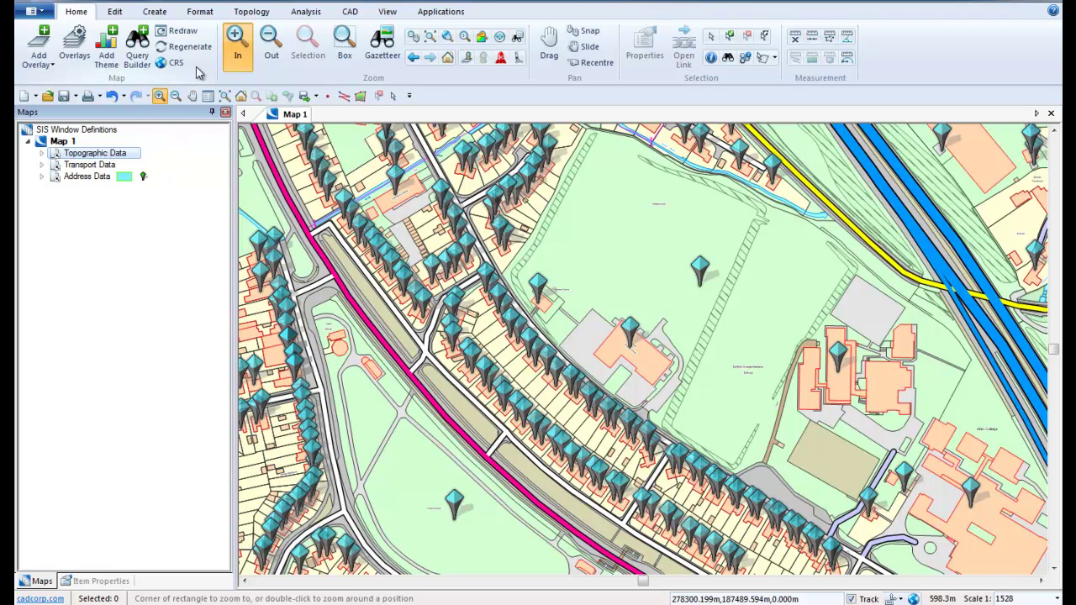
Zoom into the map and publish it as Portable Document Format 'My PDF' on the Desktop
click(290, 205)
click(1013, 500)
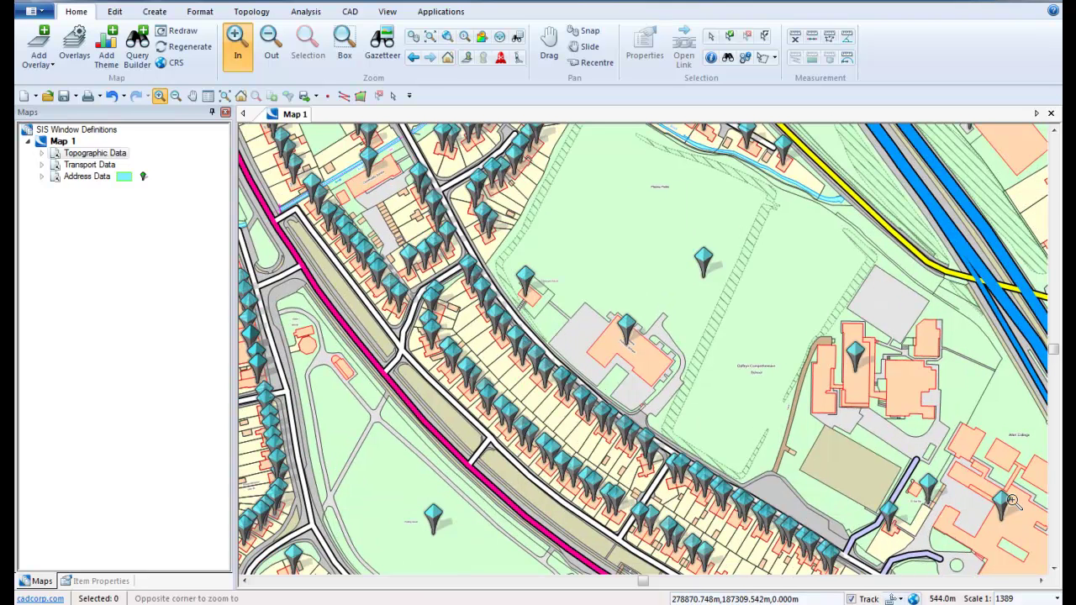
click(34, 11)
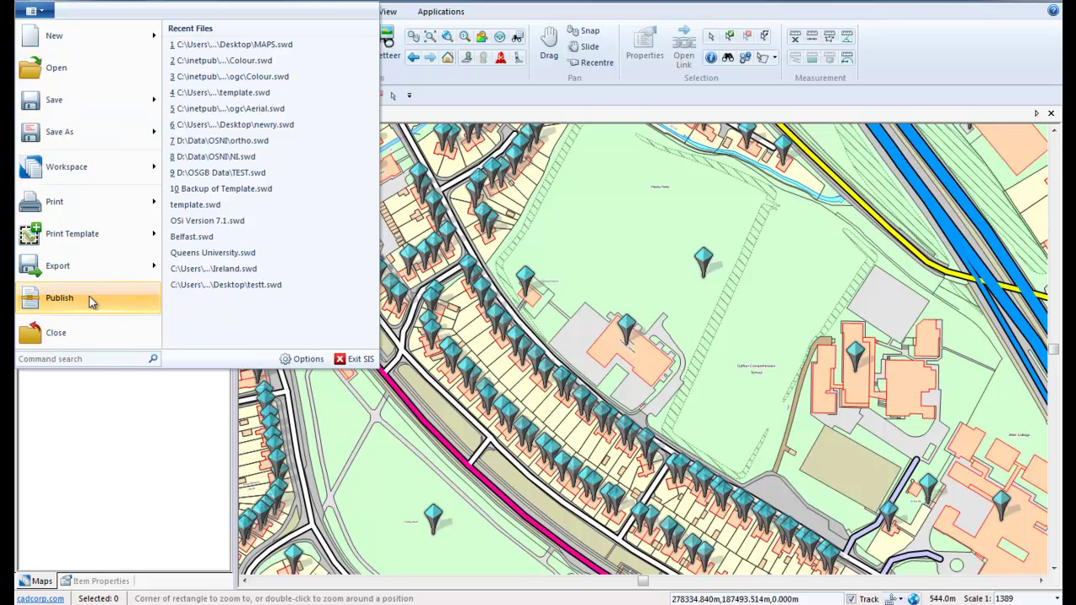
click(58, 298)
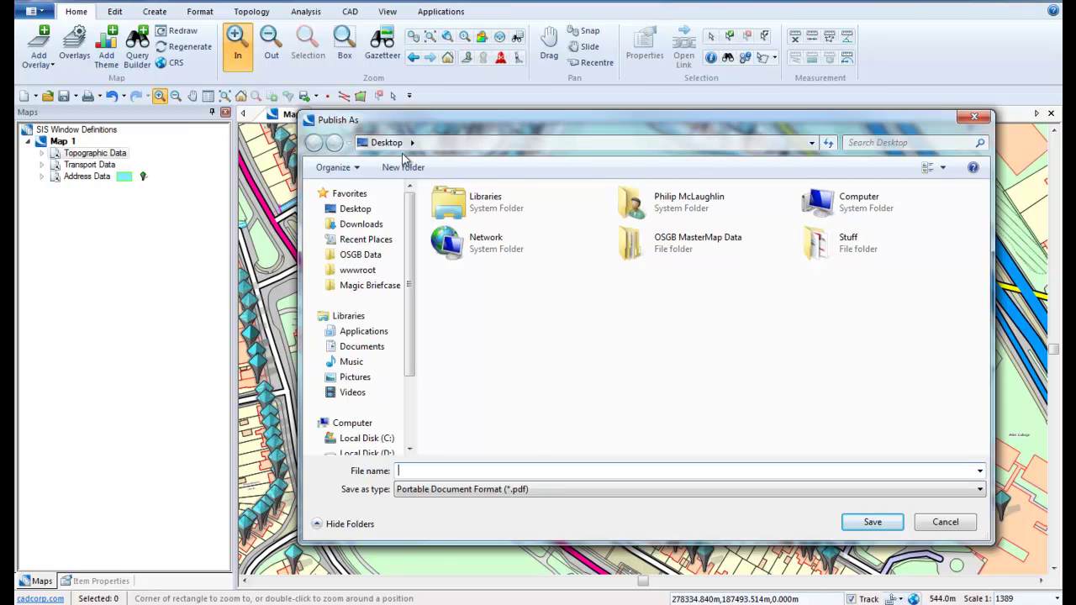
click(548, 488)
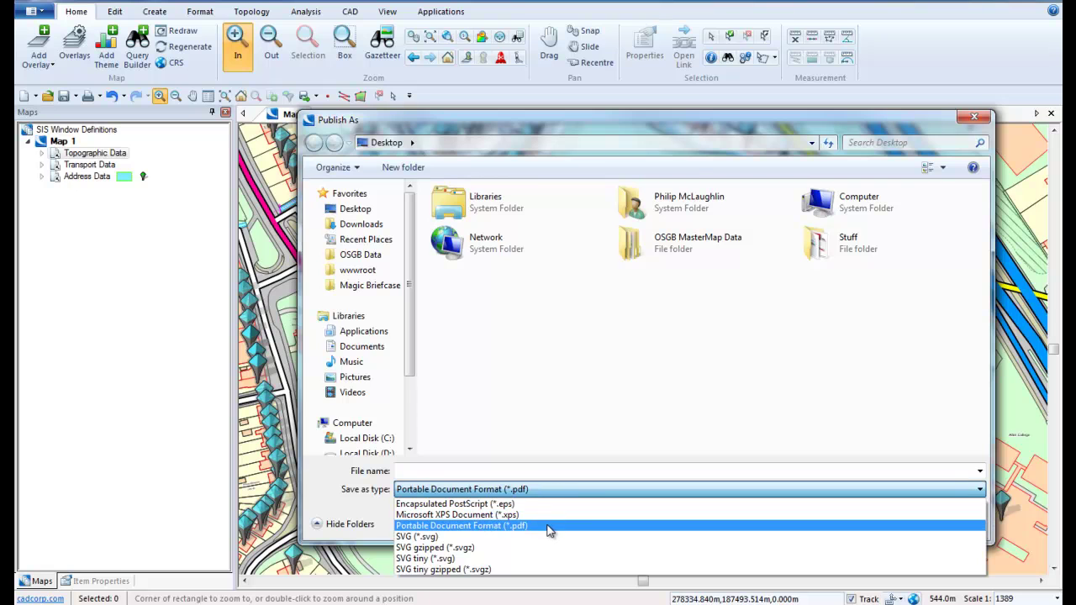
click(550, 527)
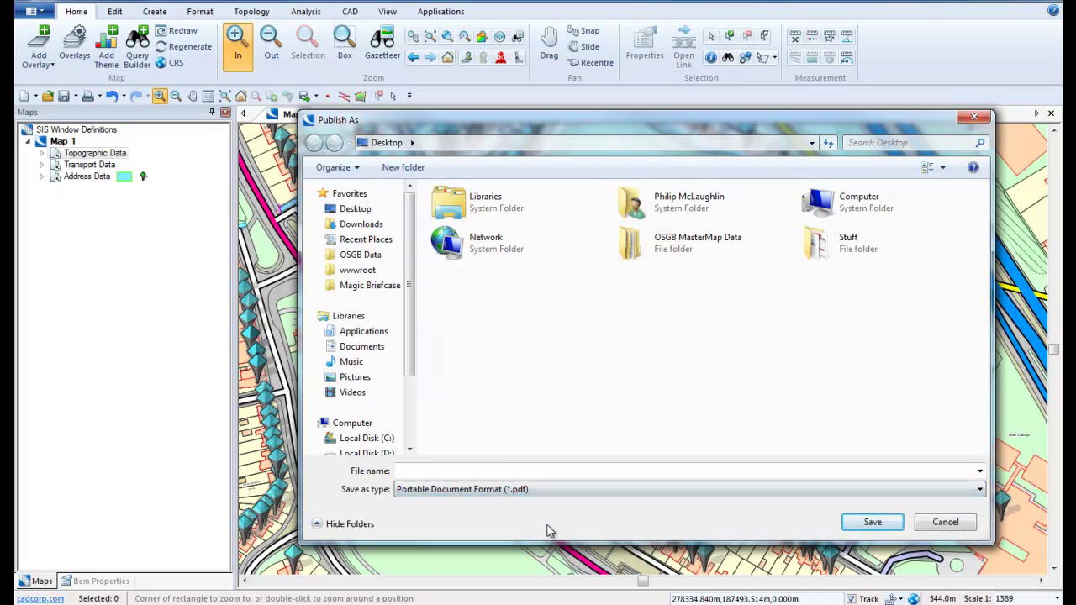
click(507, 471)
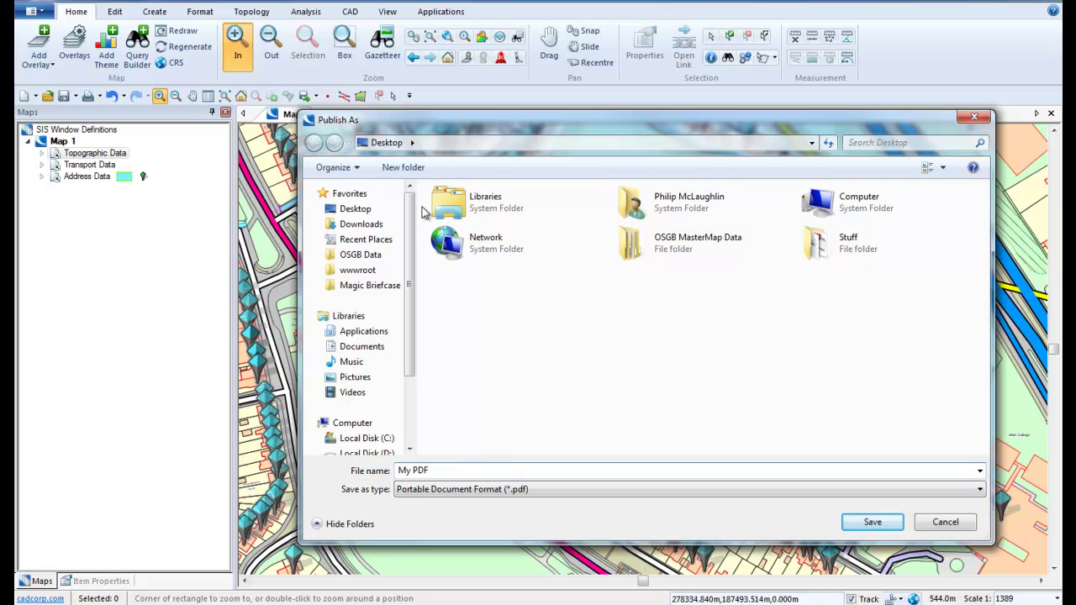
click(873, 522)
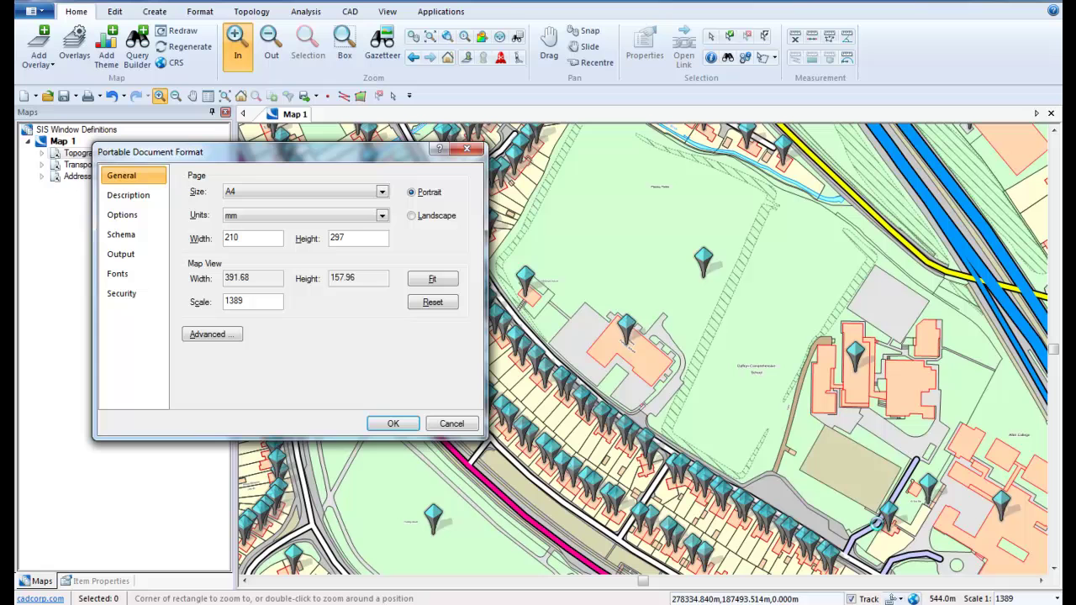
Set the PDF page size to A4 in landscape orientation (297 × 210 mm)
drag(388, 157, 640, 198)
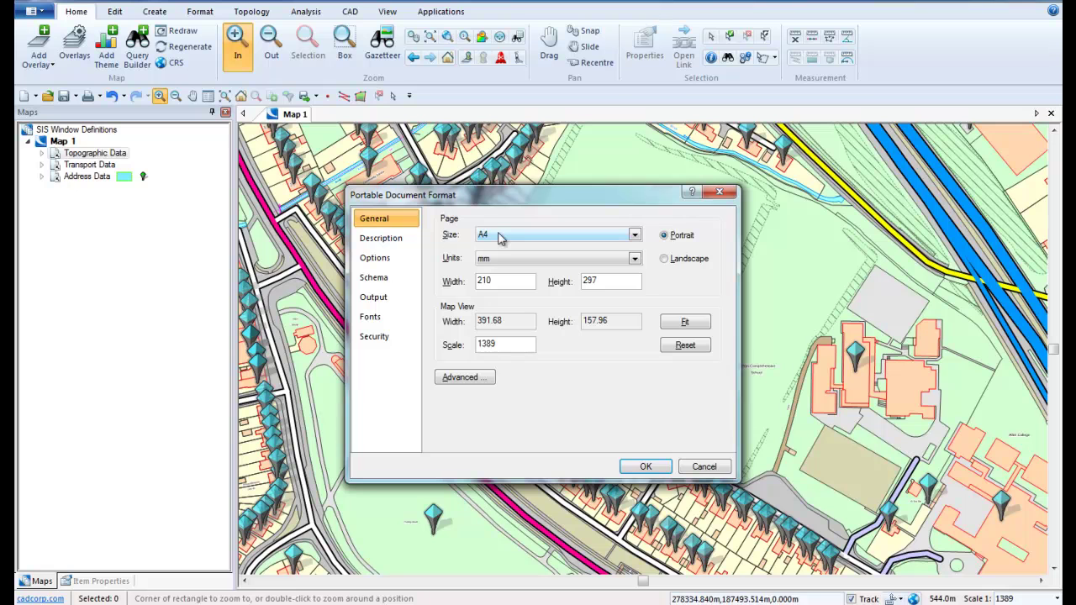
click(665, 261)
click(664, 235)
click(664, 259)
click(629, 236)
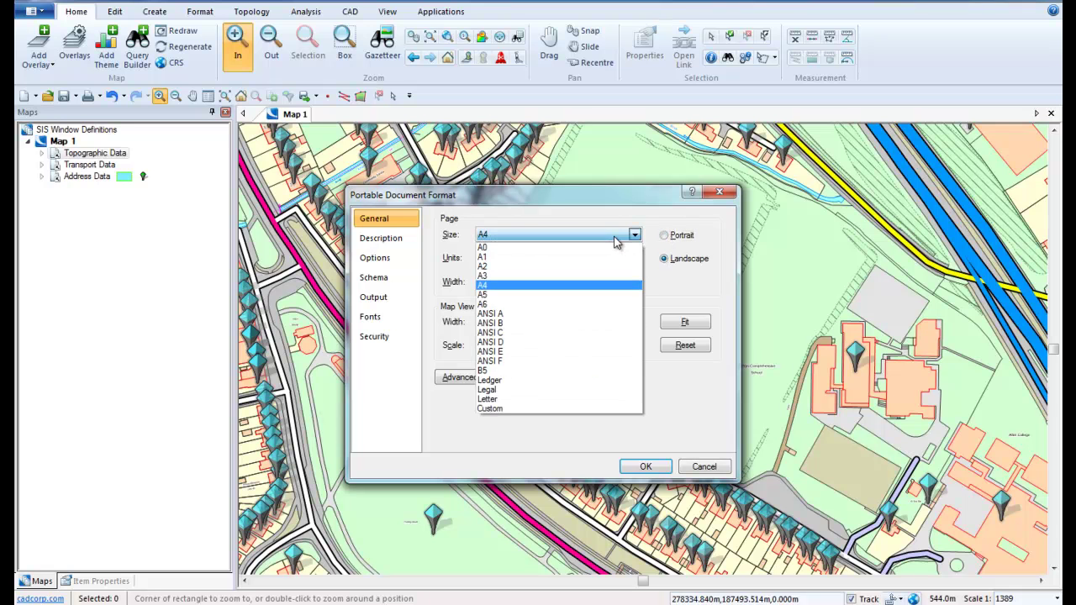
click(614, 239)
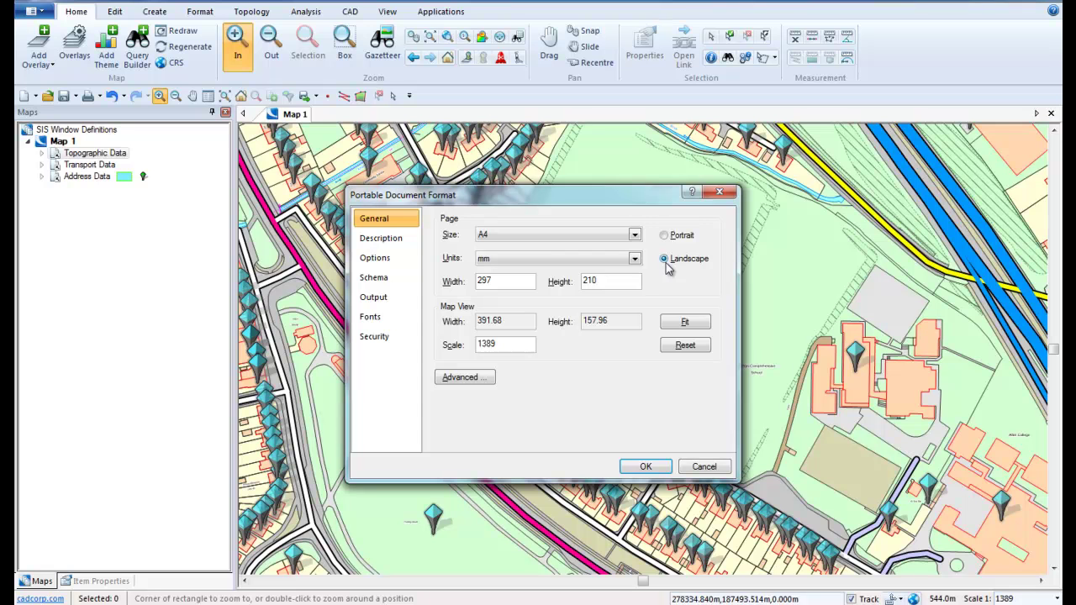
click(383, 241)
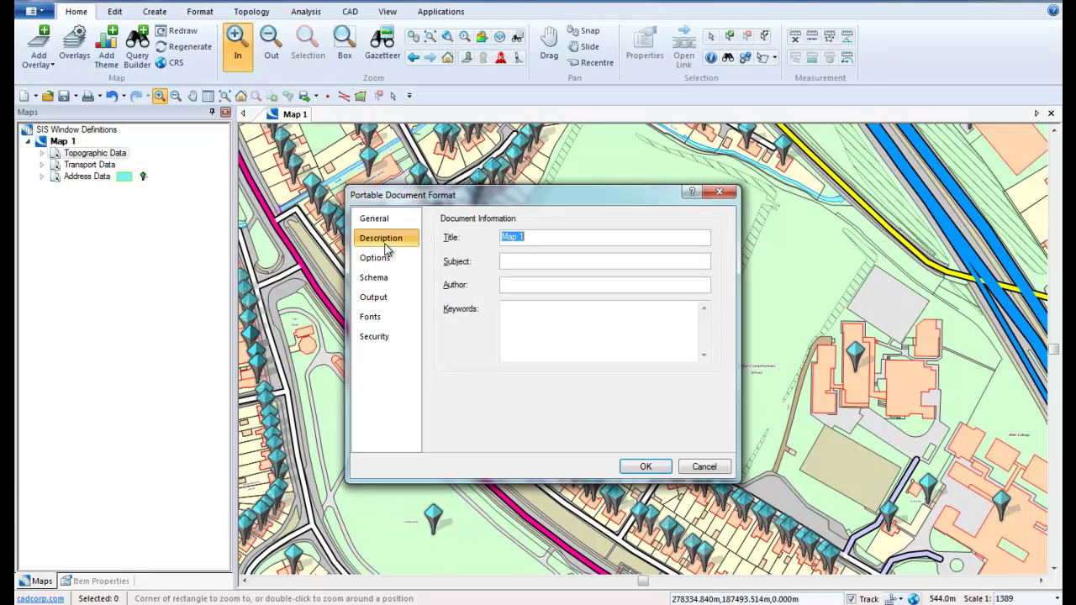
Enter 'My Maps' as the PDF title and fill in the author field
text(My)
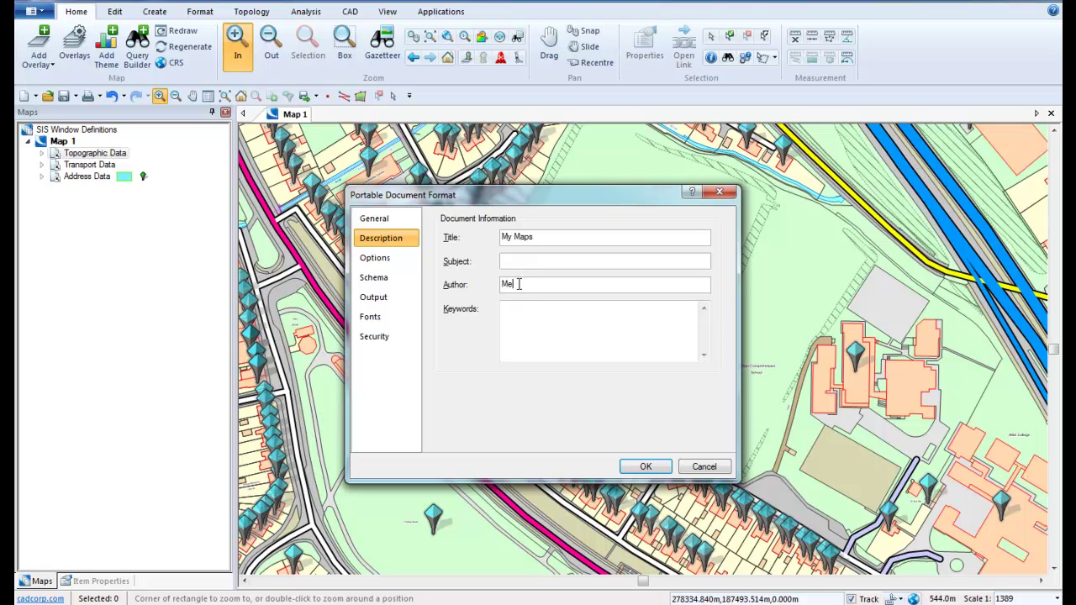
click(392, 262)
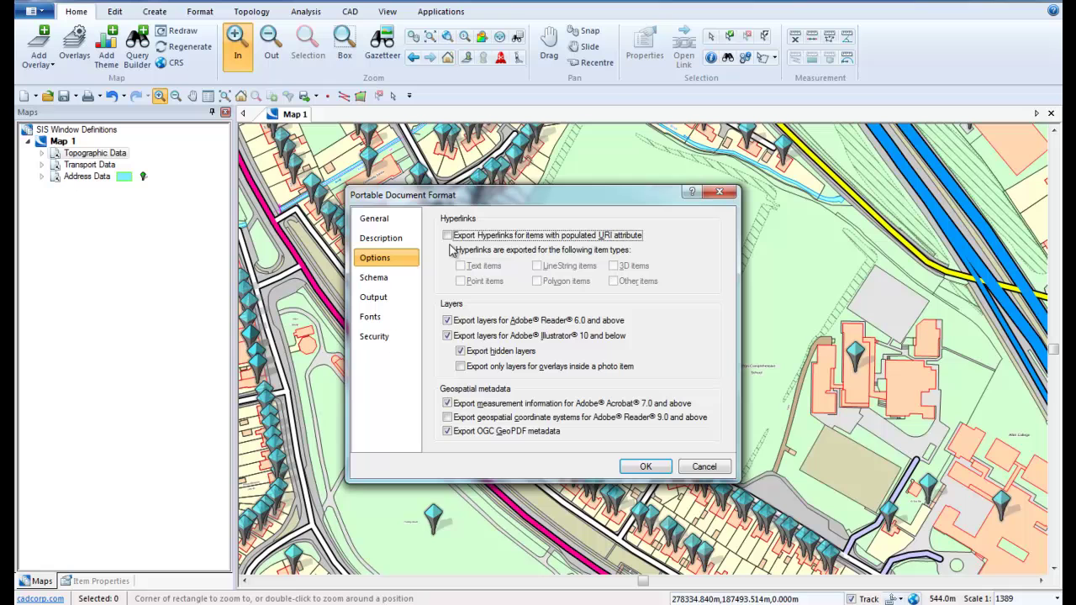
Keep layer export for Adobe Reader and Illustrator on; turn off measurement information export
click(457, 327)
click(459, 337)
click(458, 406)
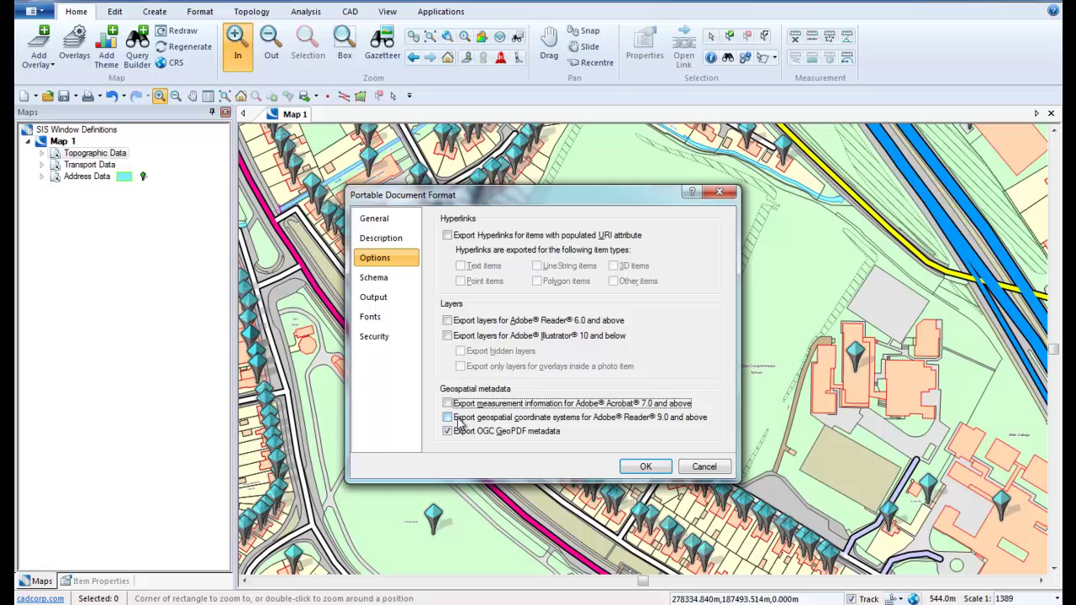
click(449, 321)
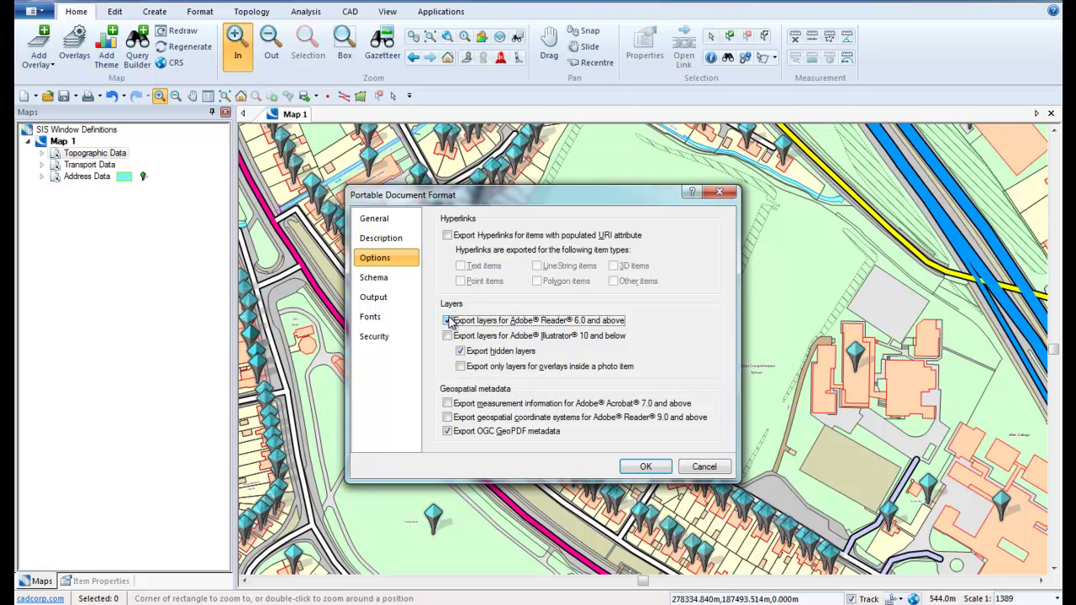
click(452, 335)
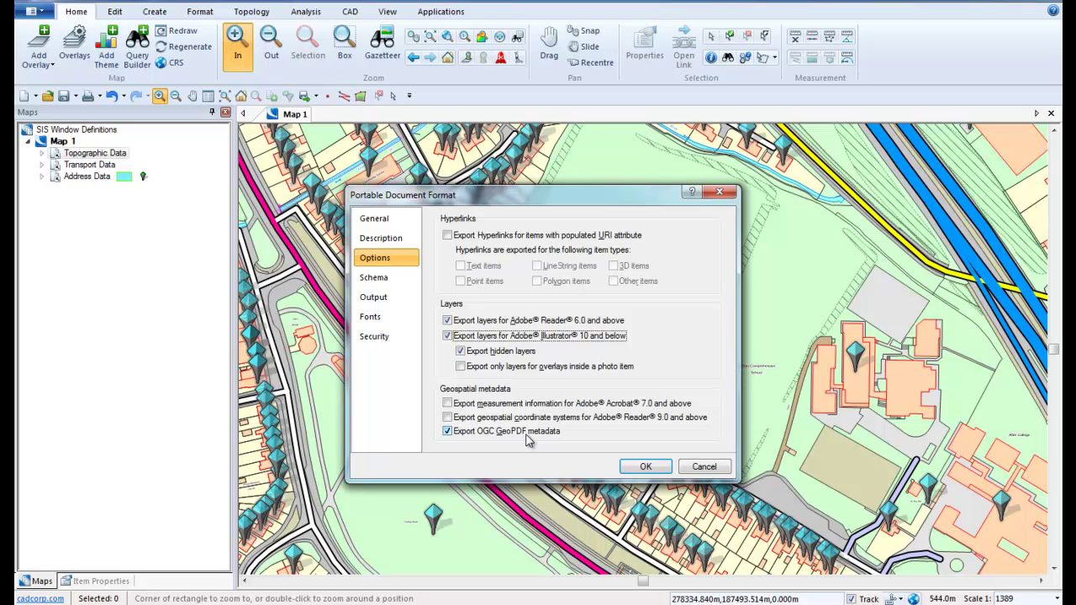
click(399, 282)
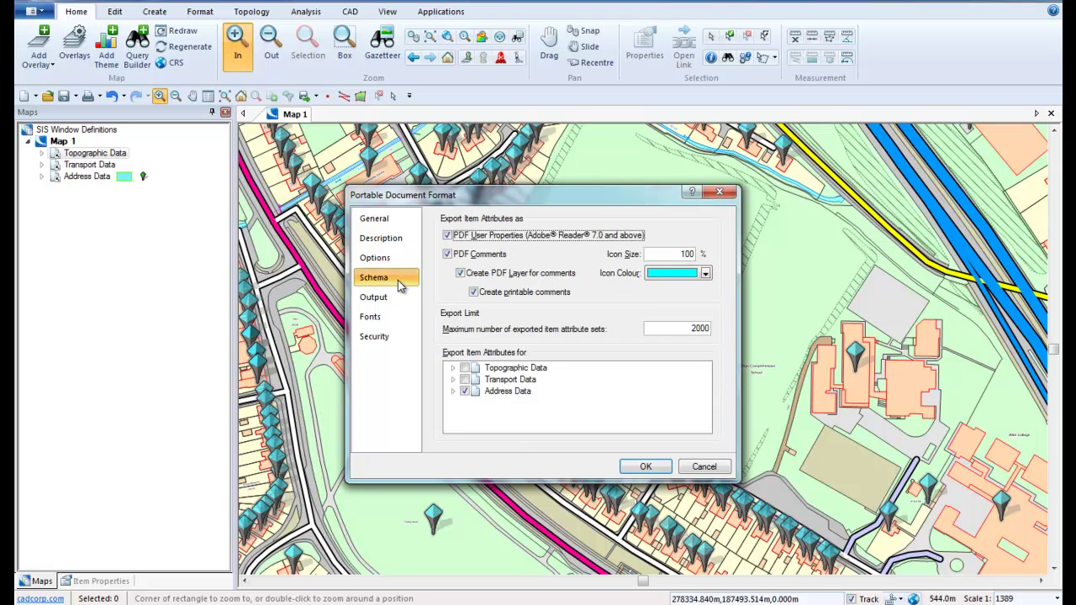
Keep attributes exported as PDF User Properties and PDF Comments, and adjust Address Data attribute export
click(448, 238)
click(447, 253)
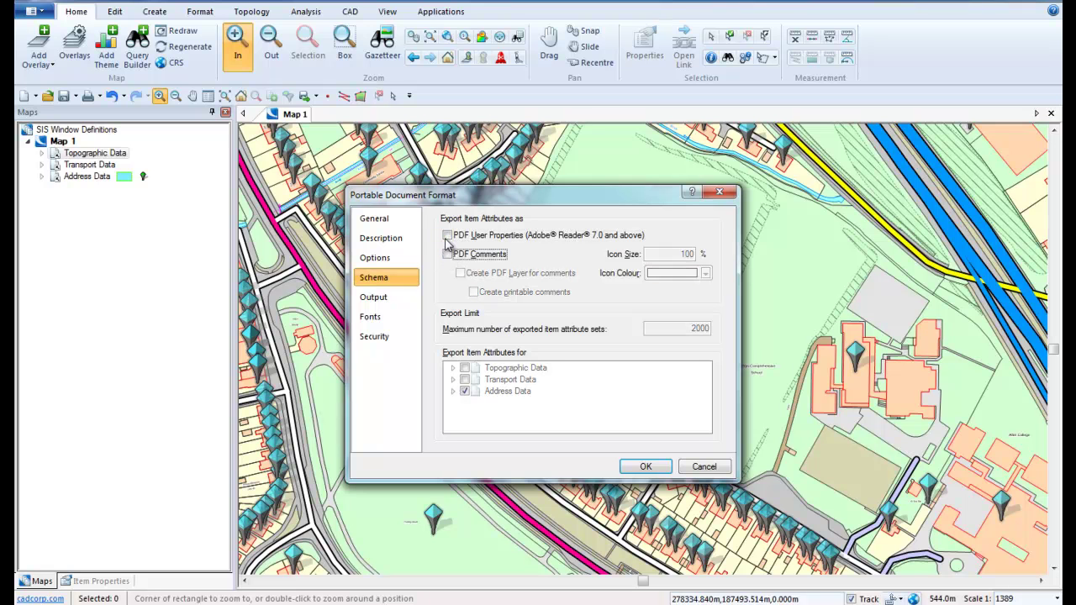
click(447, 235)
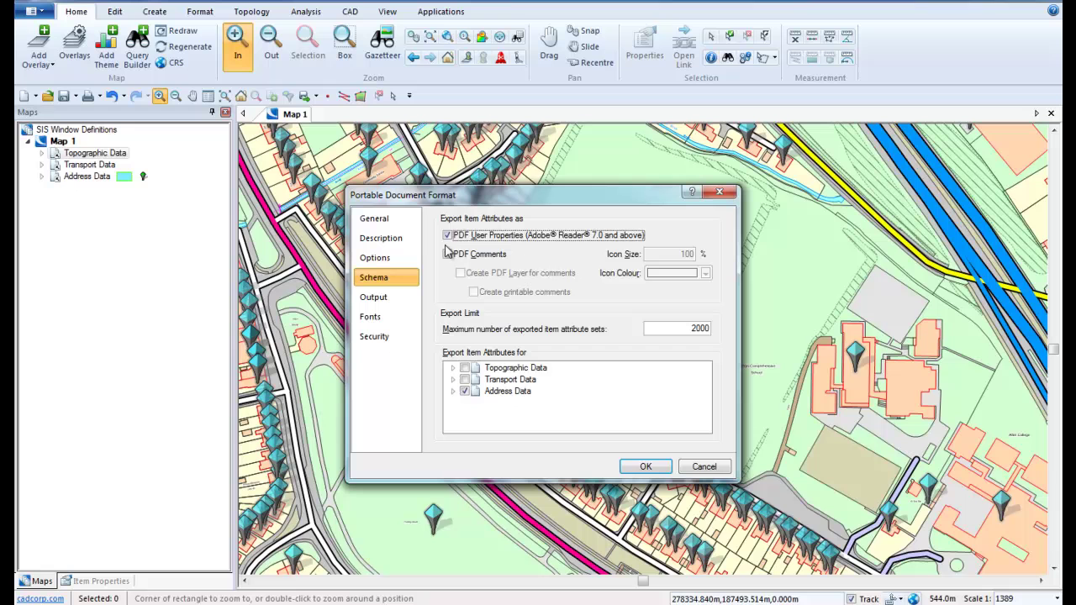
click(447, 254)
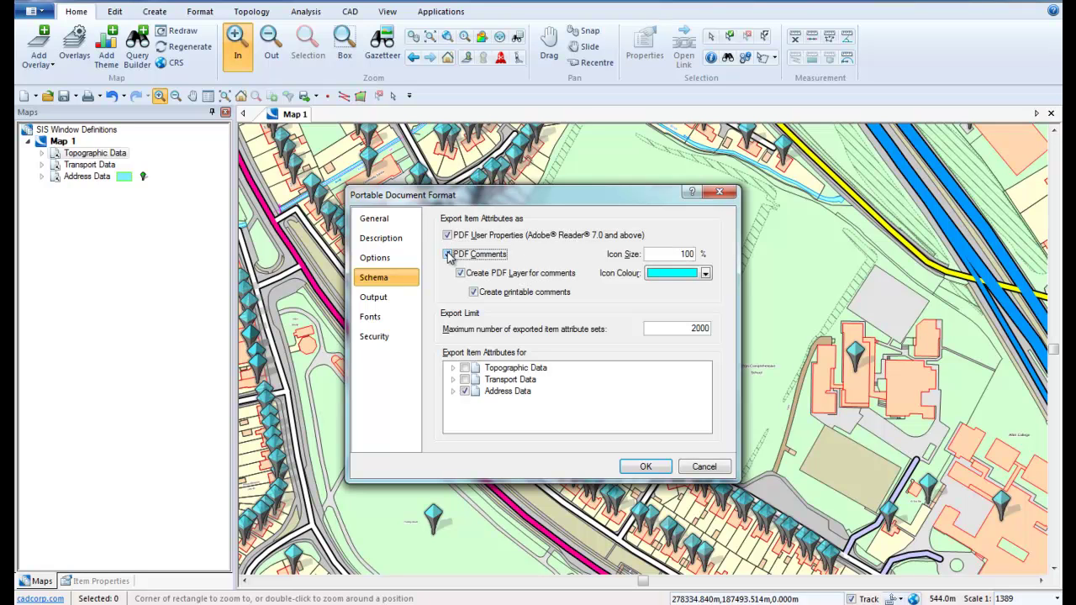
click(465, 391)
Leave the PDF output resolution at 300 dpi
click(397, 303)
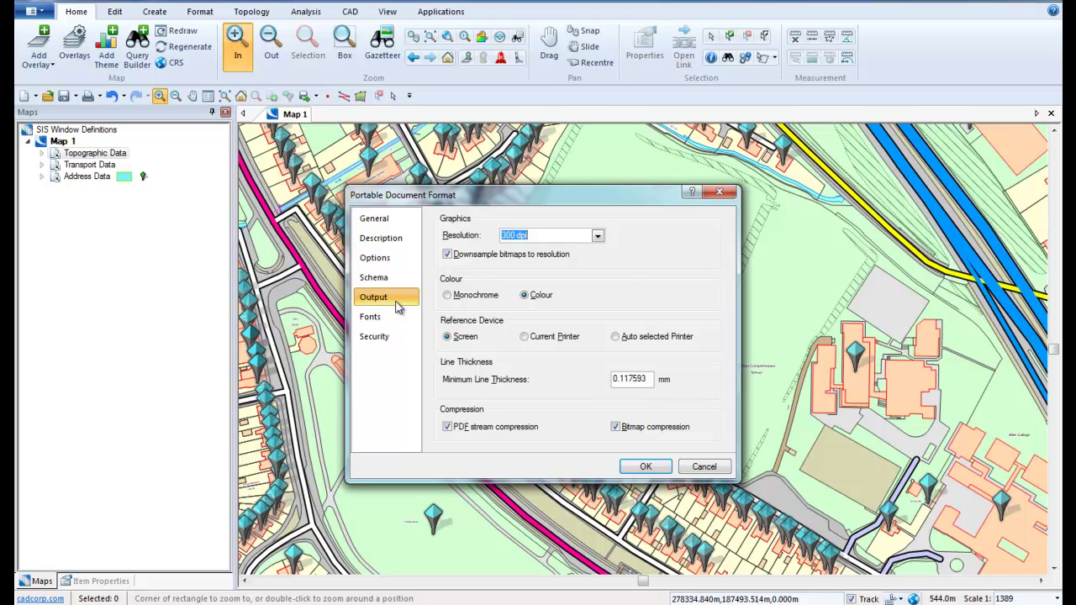
click(597, 236)
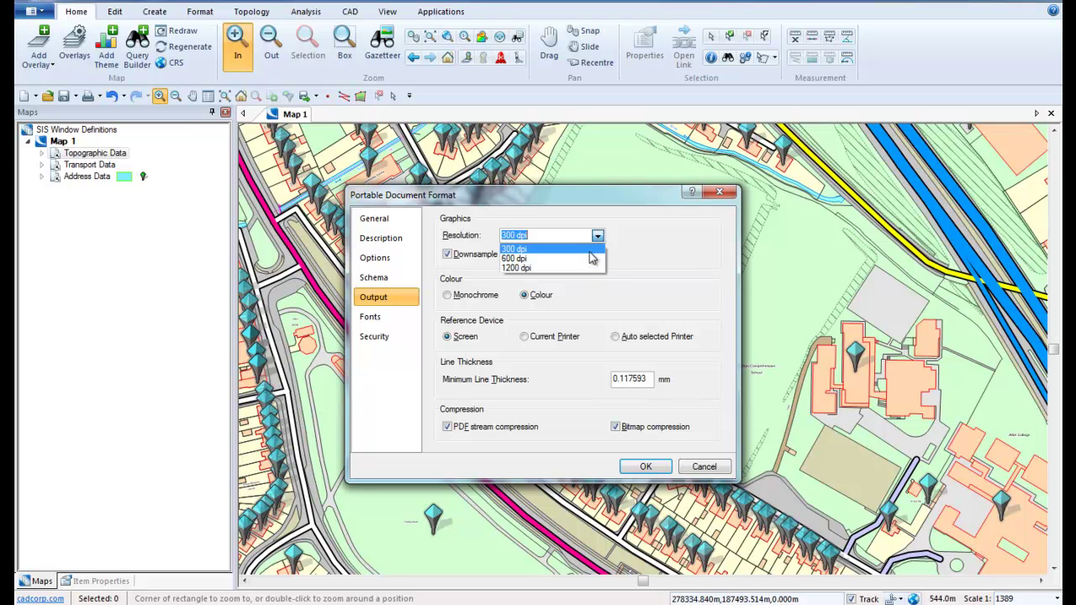
key(Escape)
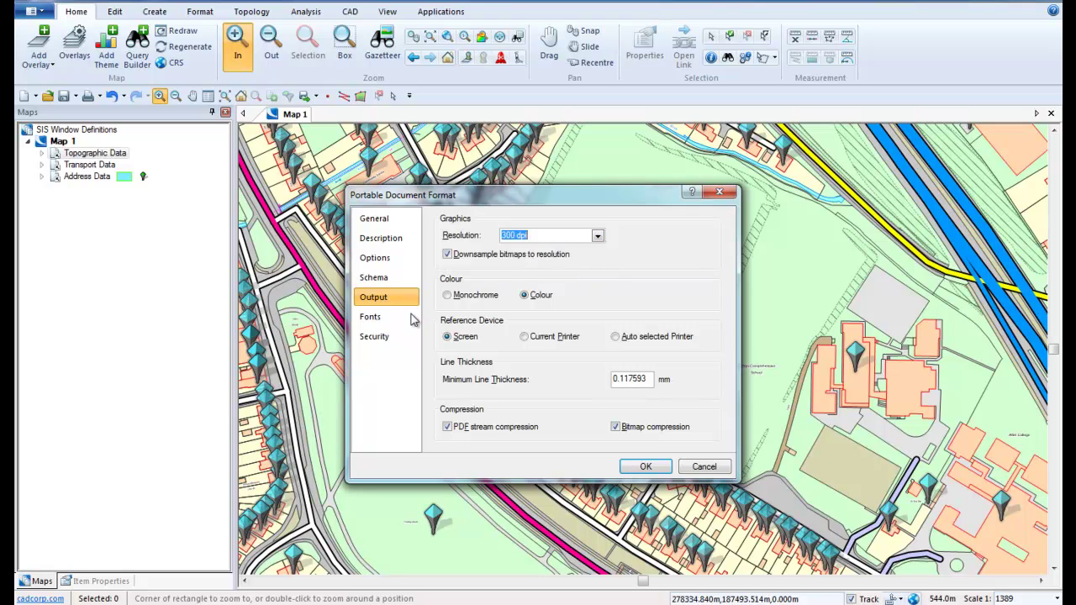
click(382, 318)
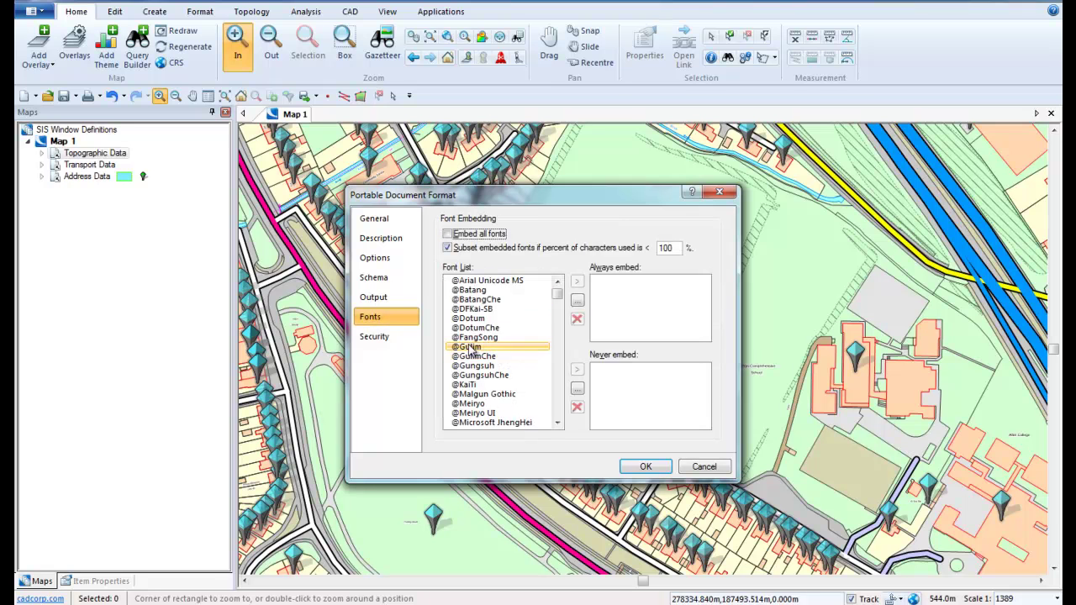
Leave both the open-document password and the permissions password switched off in Security
click(398, 338)
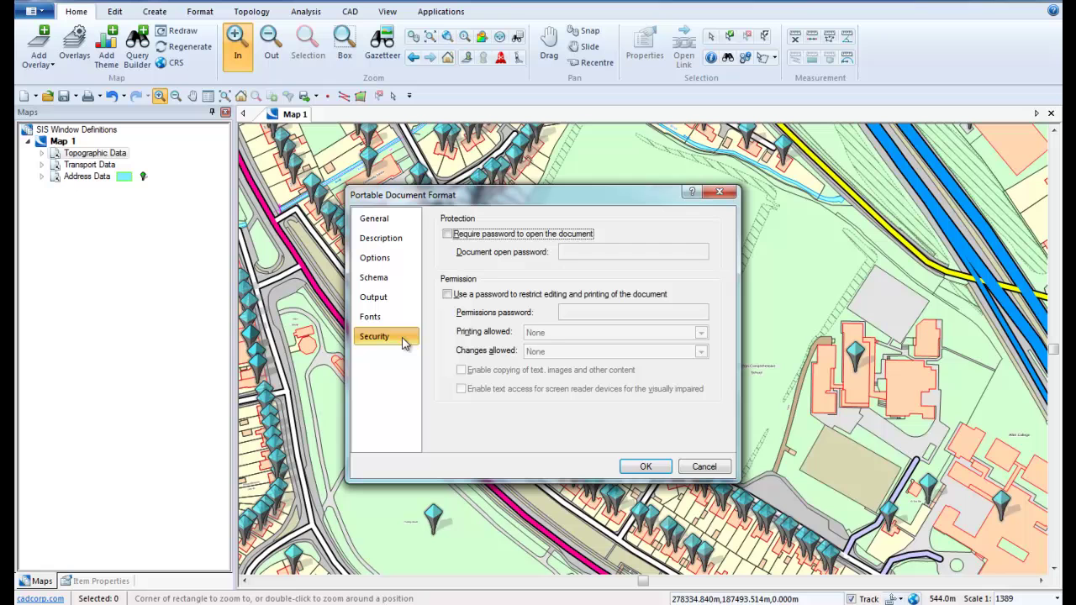
click(518, 236)
click(518, 235)
click(517, 296)
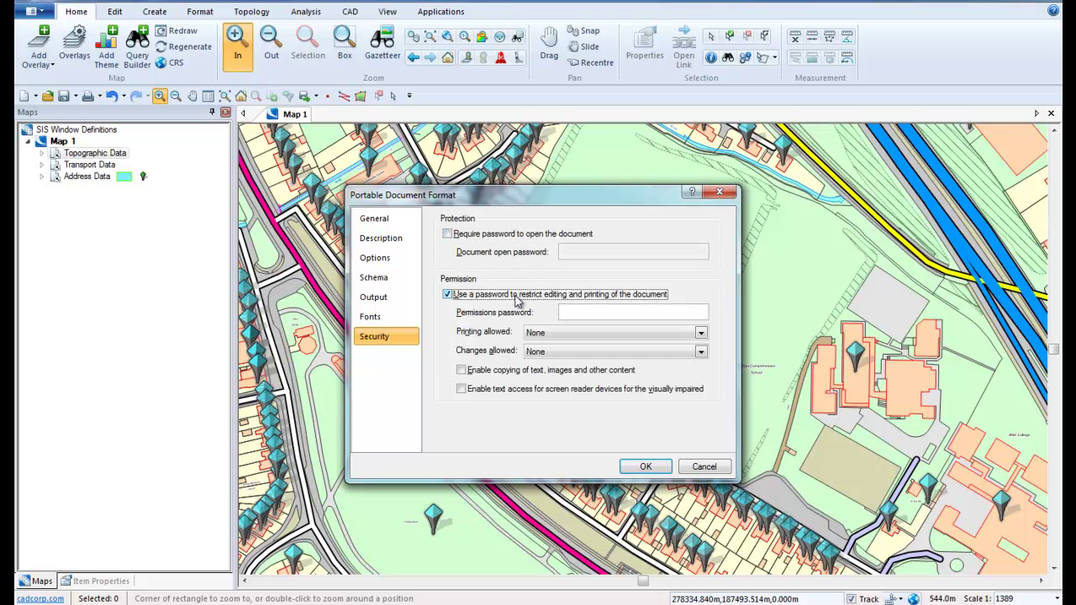
click(517, 296)
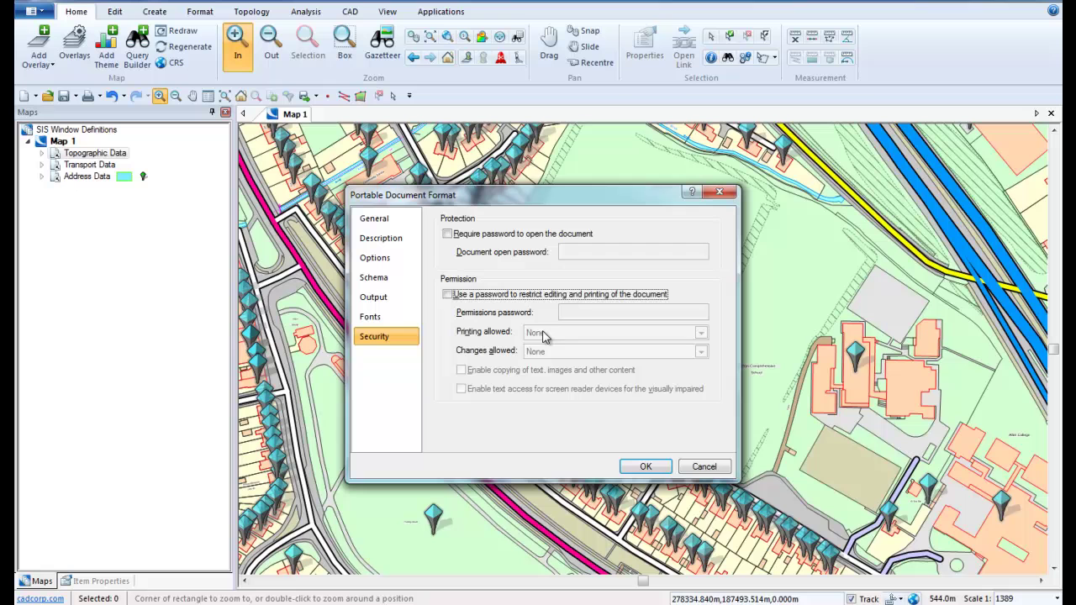
Publish the map with the chosen PDF settings and open My PDF.pdf from the desktop
click(642, 467)
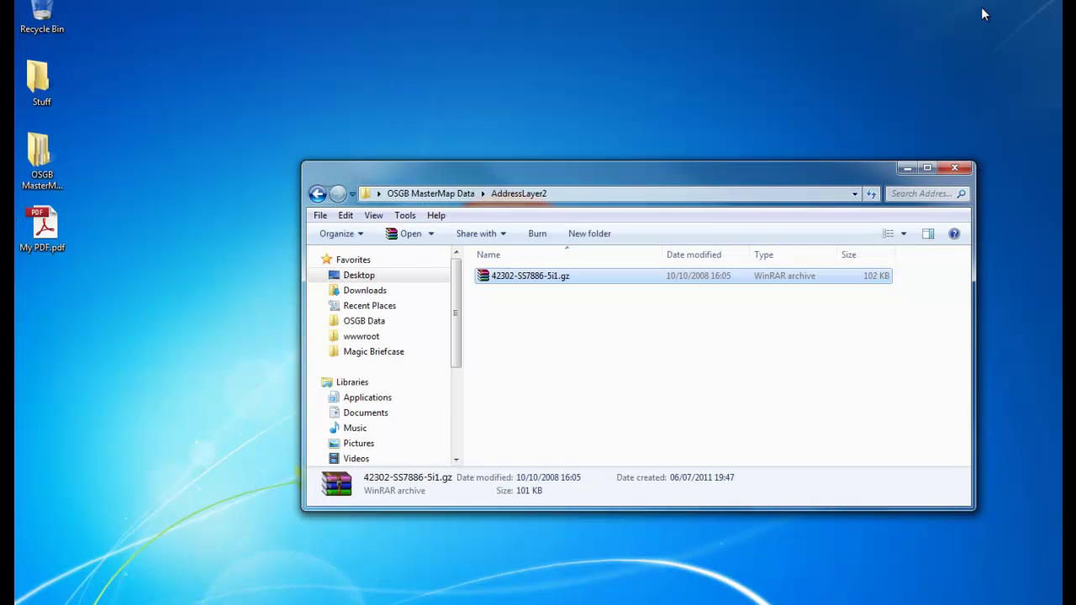
double_click(55, 234)
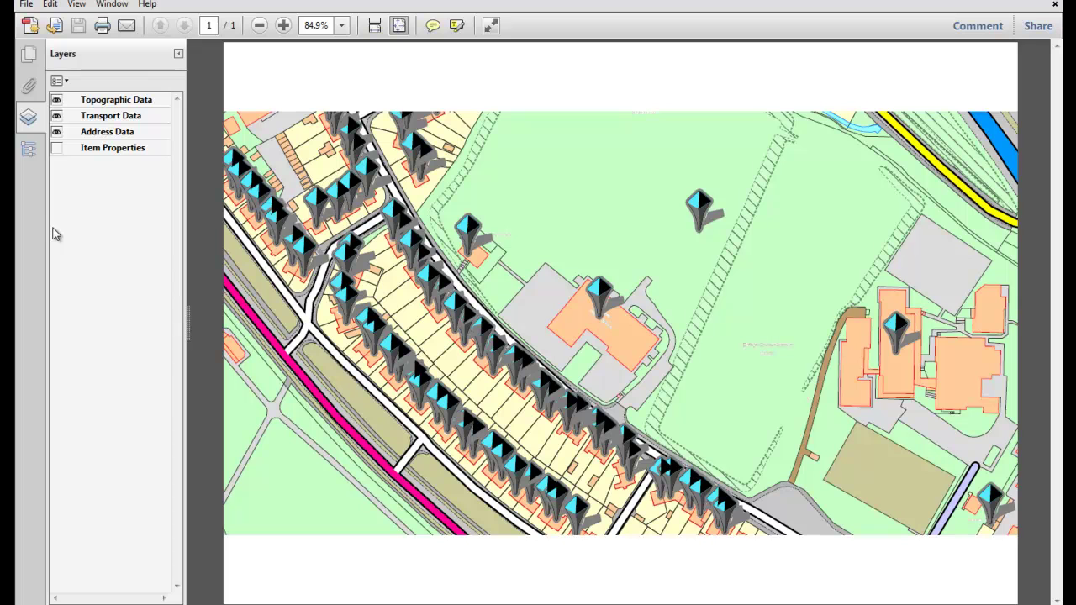
Toggle off the Address Data, Transport Data and Topographic Data layers in the Layers panel
click(56, 131)
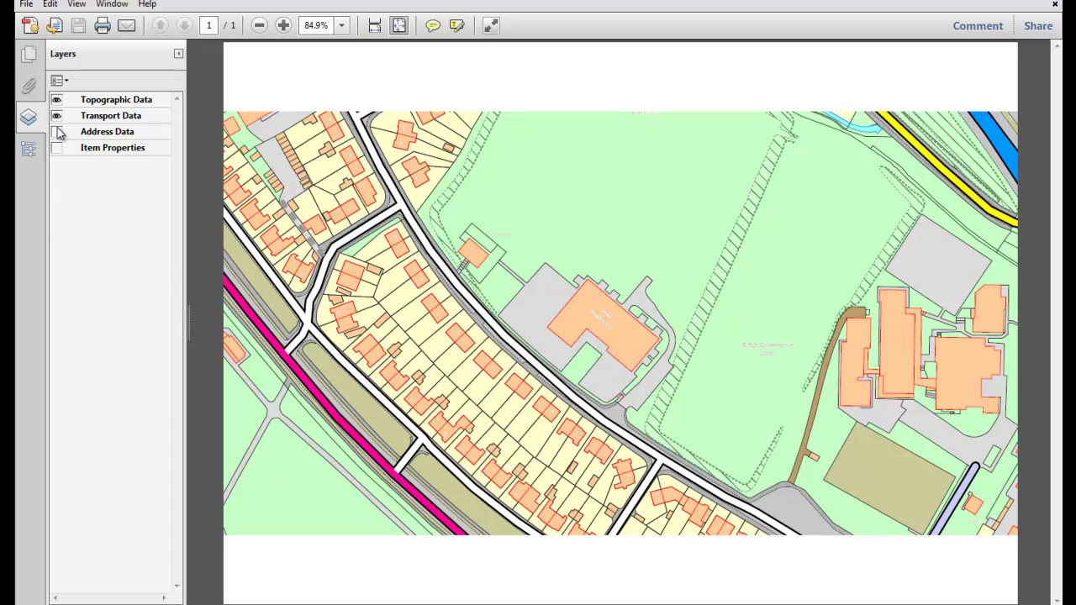
click(56, 115)
click(56, 99)
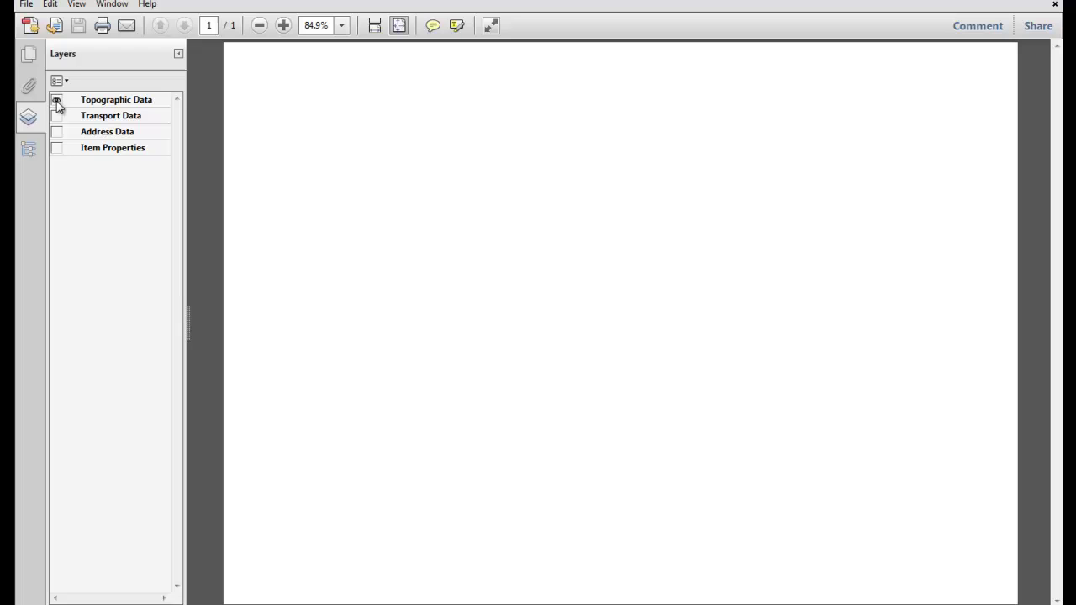